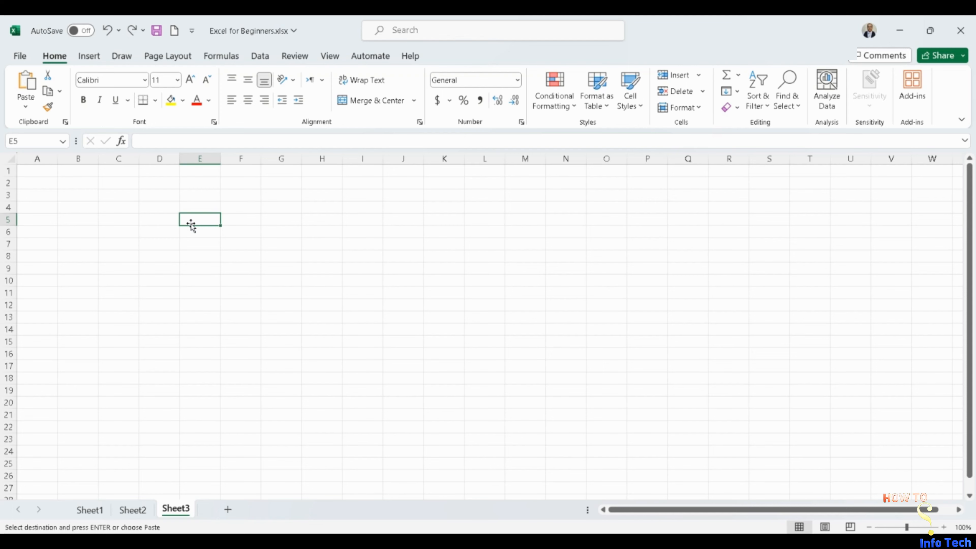
- Enter the formula =5+3 in cell E5 and copy it down through E11
type("=5+")
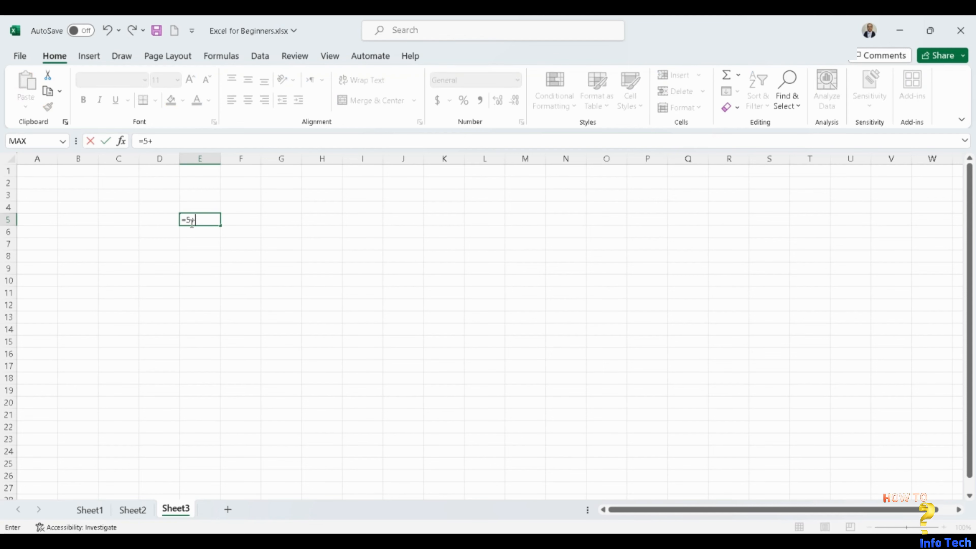
type("3")
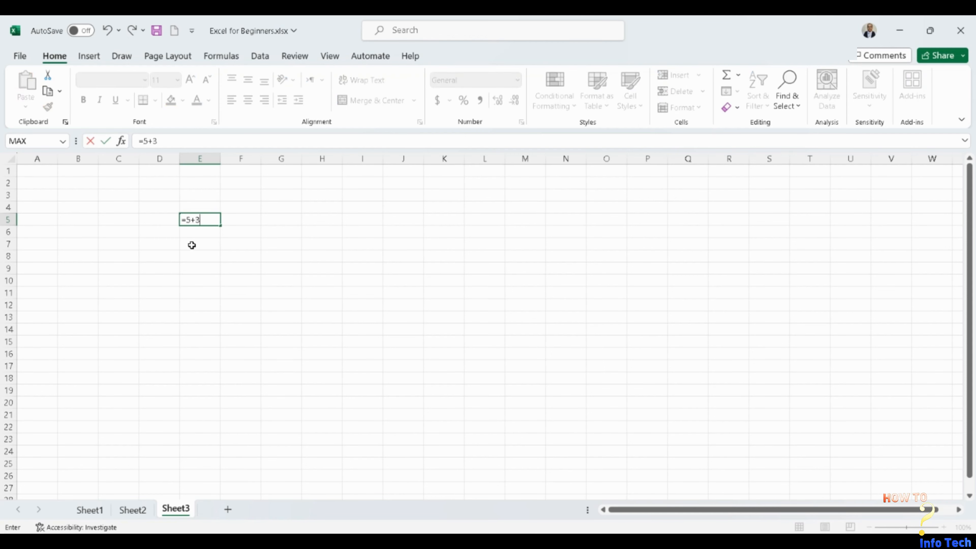
key("Return")
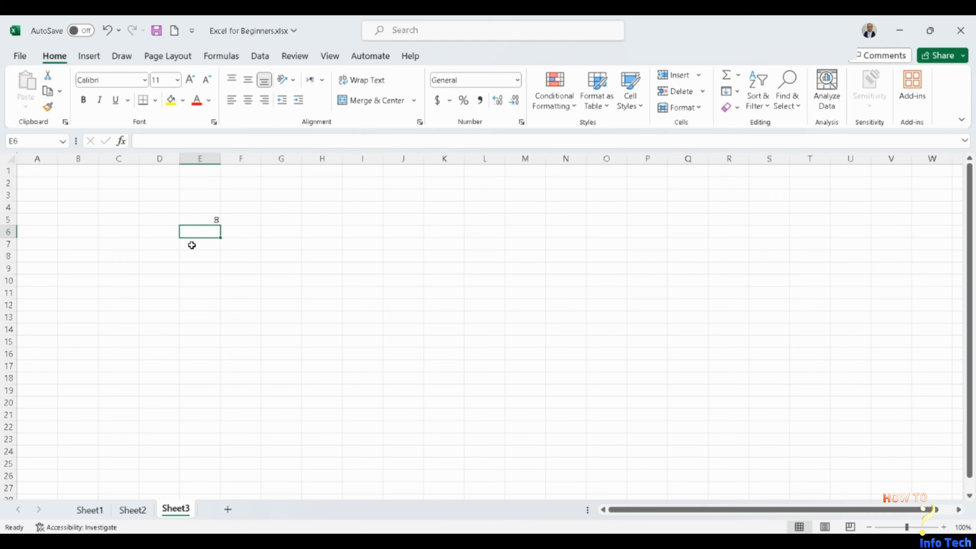
left_click(211, 218)
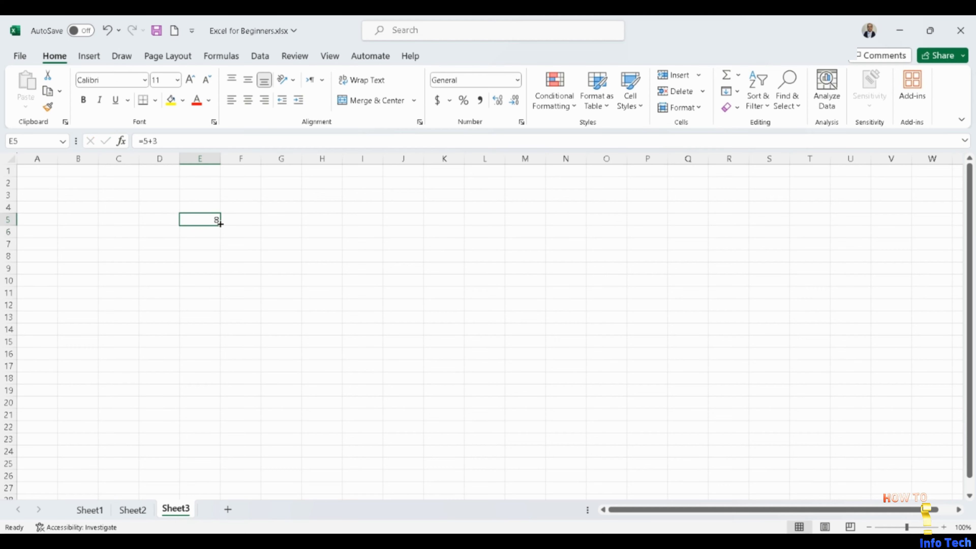
left_click_drag(220, 225, 220, 298)
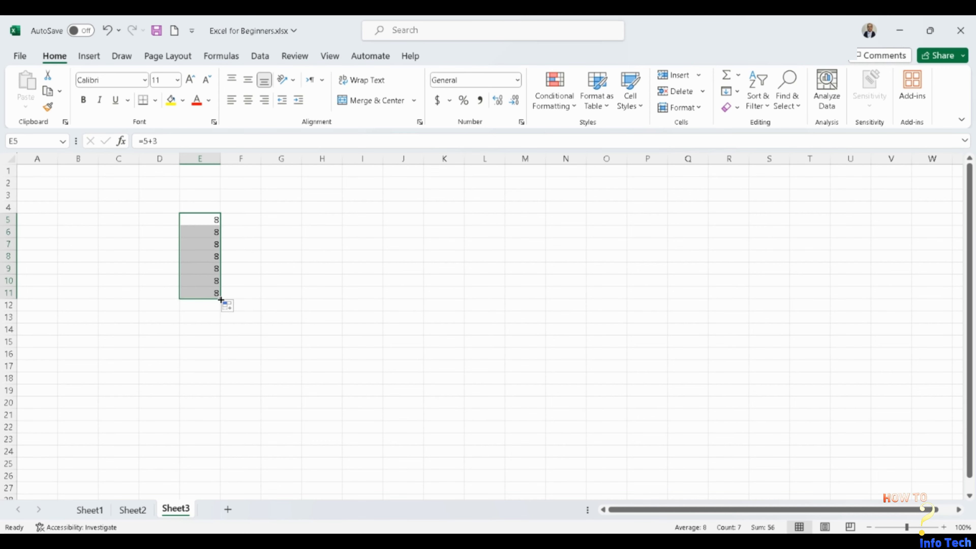
- Inspect the copied formulas in cells E6 to E8 and compare them with the original in E5
left_click(204, 233)
left_click(205, 243)
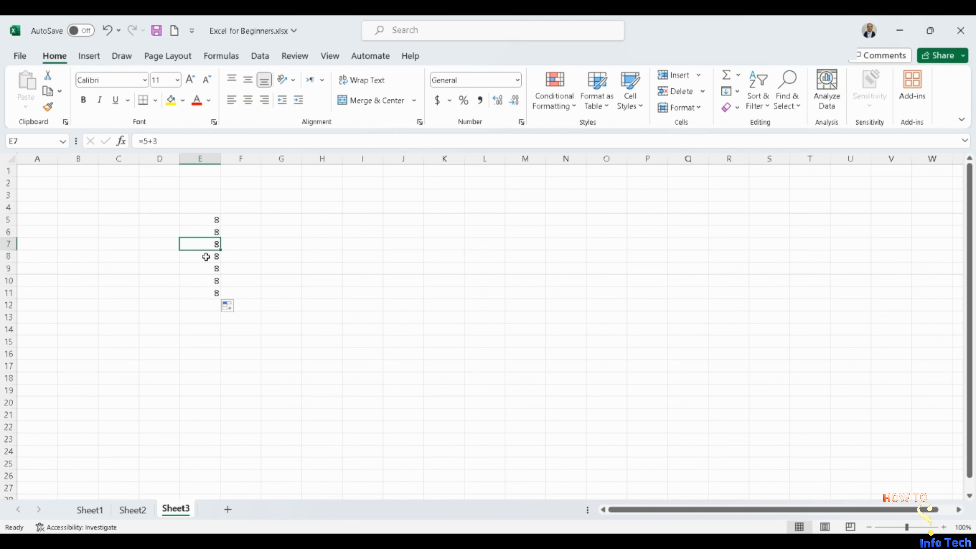
left_click(206, 256)
left_click(208, 218)
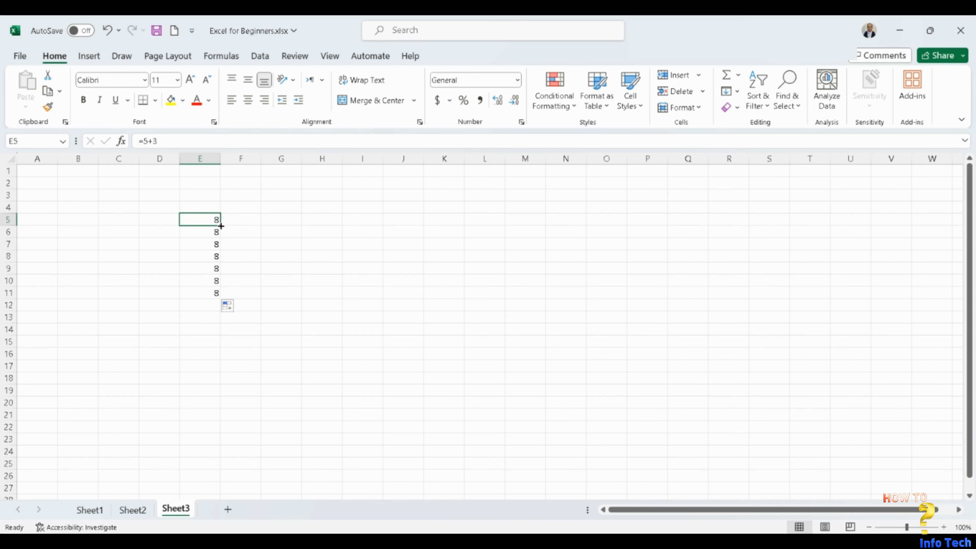
mouse_move(220, 225)
left_mouse_down()
mouse_move(222, 304)
mouse_move(211, 229)
left_mouse_up()
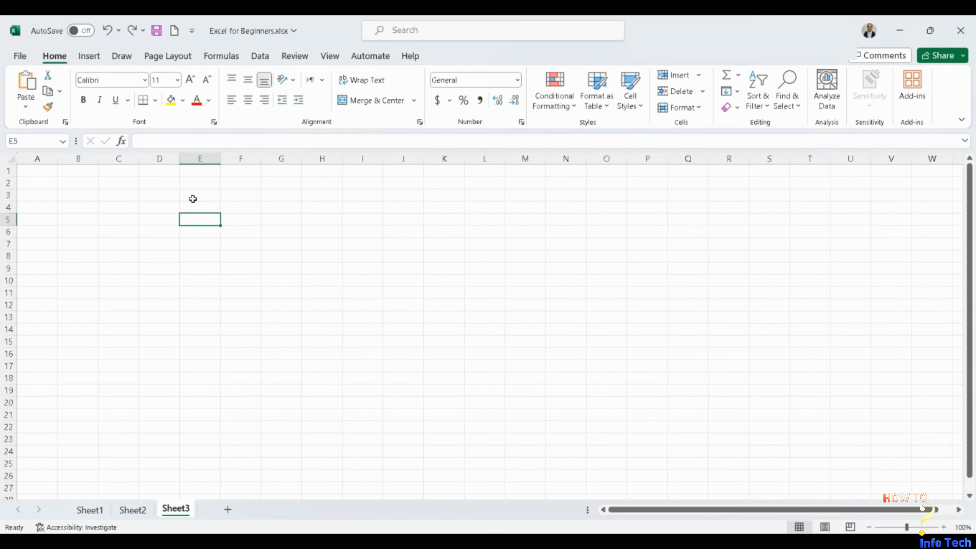
- Browse the Financial and All categories of the function library for cell E5, then close it without inserting anything
left_click(121, 141)
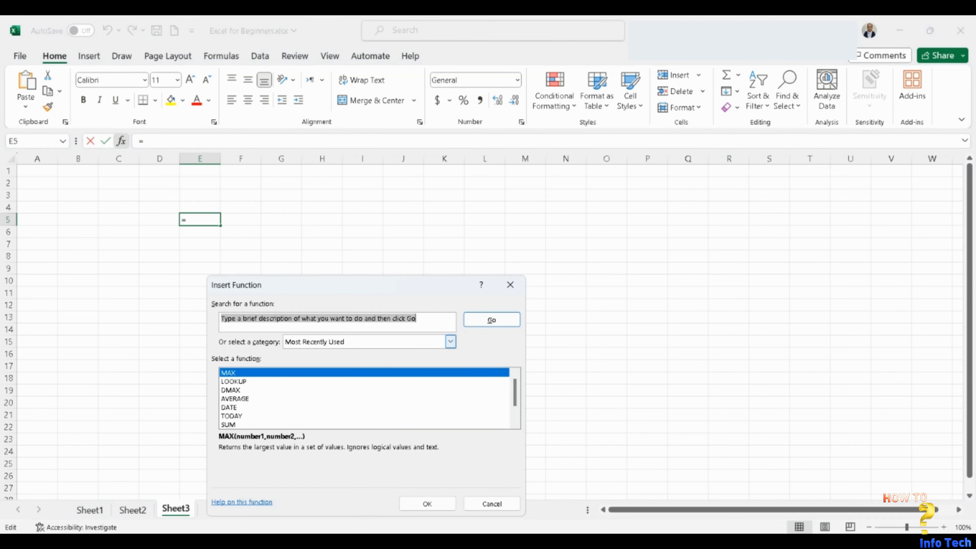
left_click(451, 342)
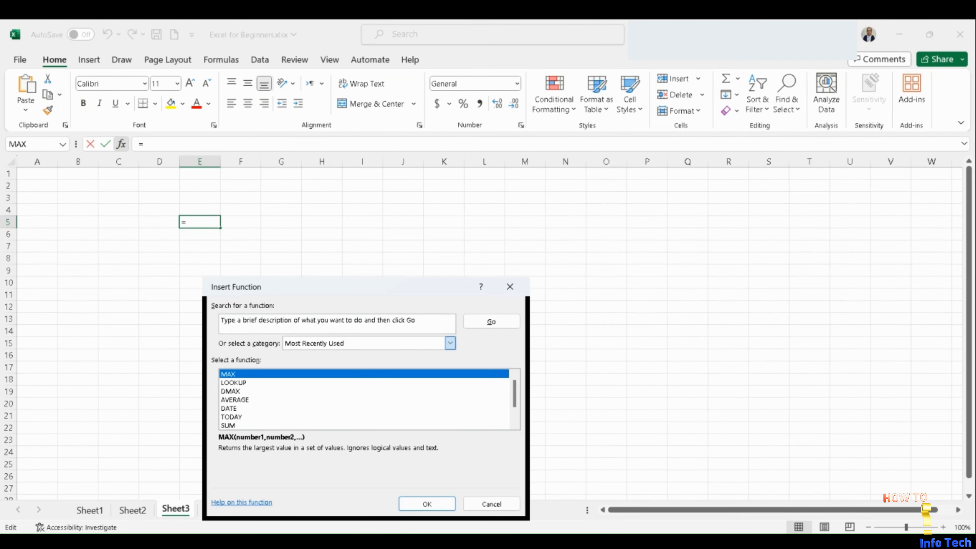
left_click(403, 369)
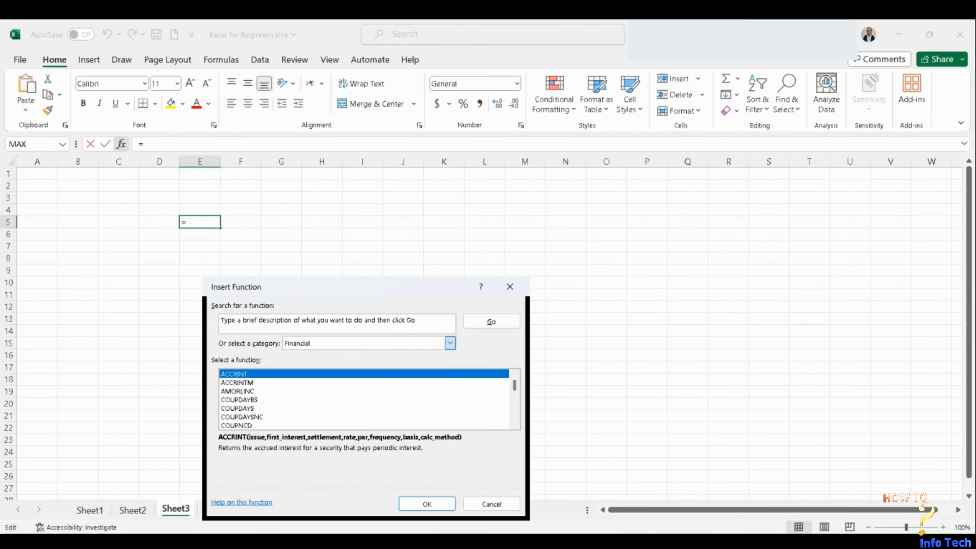
left_click(428, 364)
left_click_drag(513, 382, 515, 413)
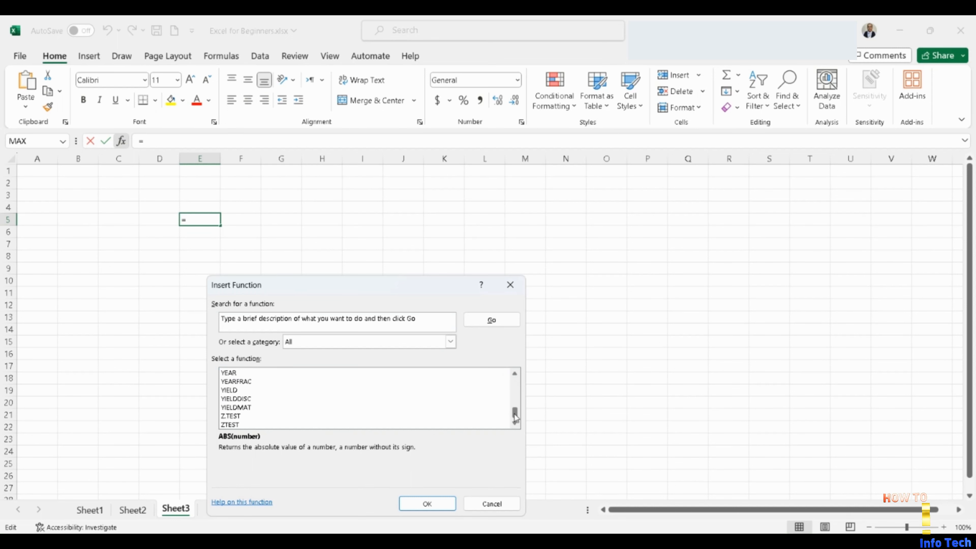
left_click(491, 503)
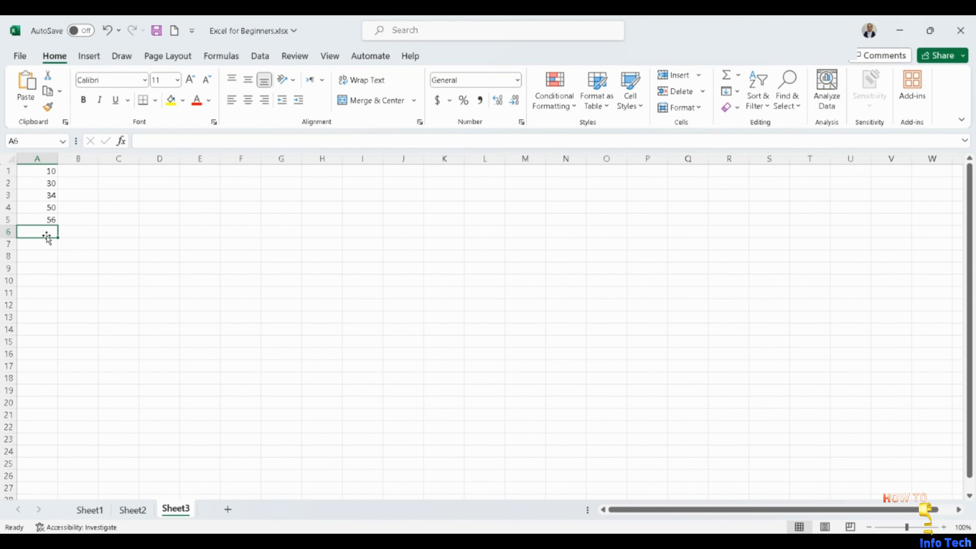
- Insert a SUM function in cell A6 that adds the numbers in A1:A5
left_click(122, 141)
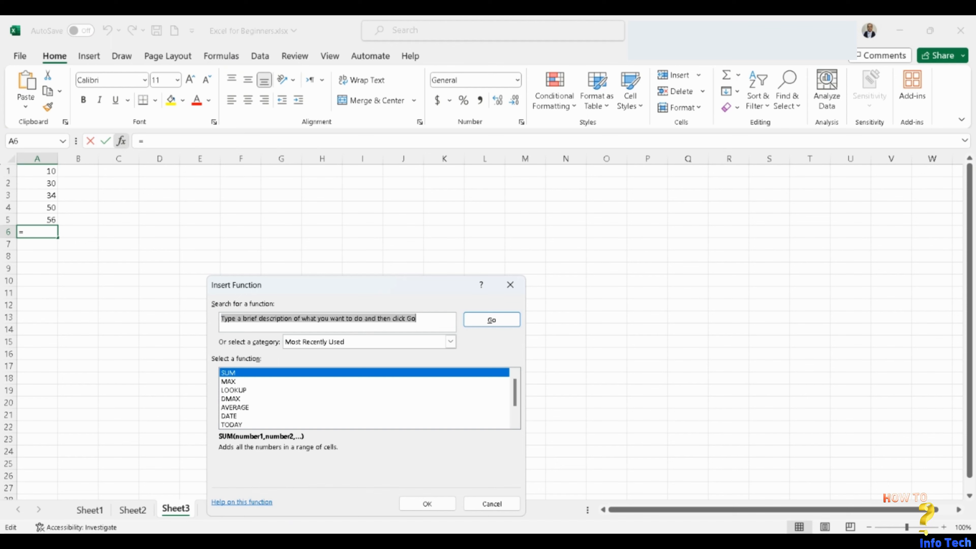
left_click(229, 372)
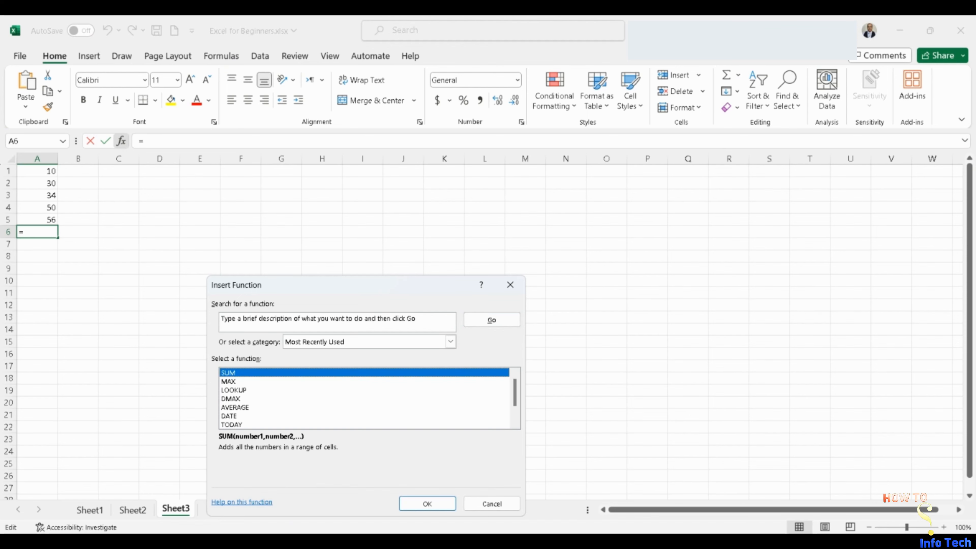
left_click(427, 504)
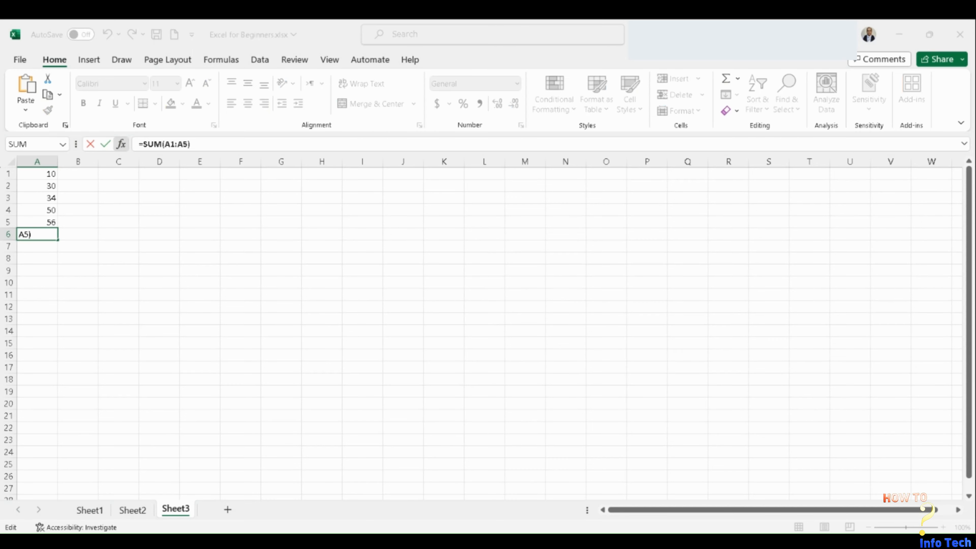
left_click(481, 492)
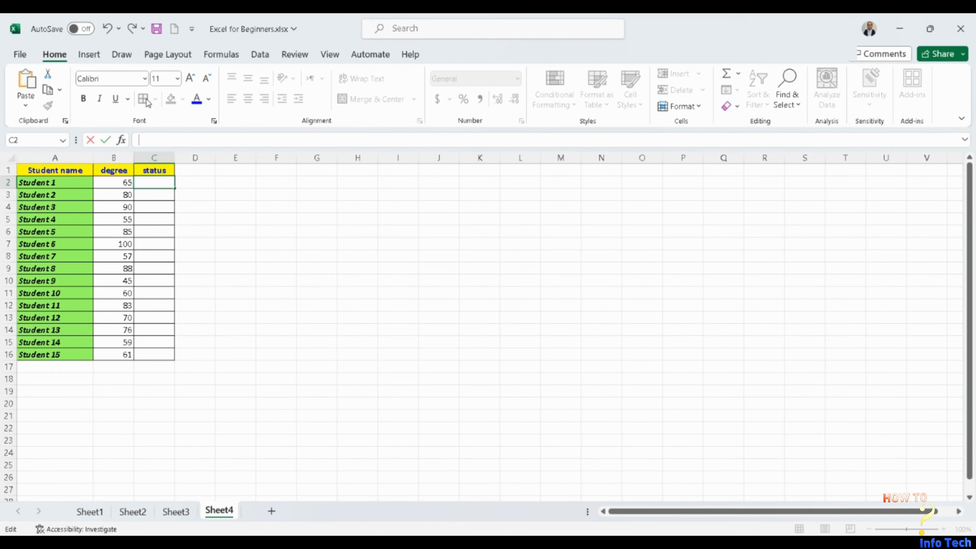
- Insert an IF function in C2 returning "pass" when B2>60 and "fail" otherwise, and fill it down the status column to C16
left_click(121, 140)
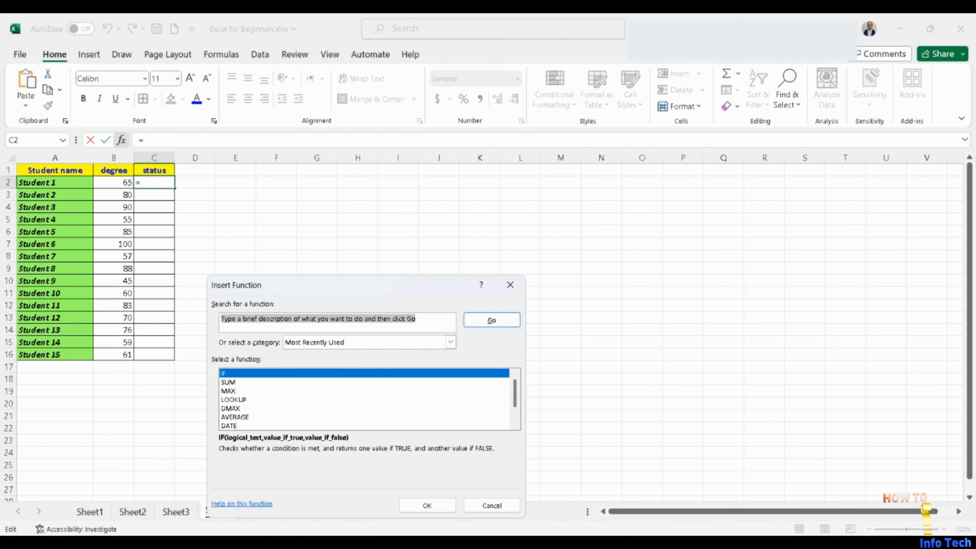
key("Return")
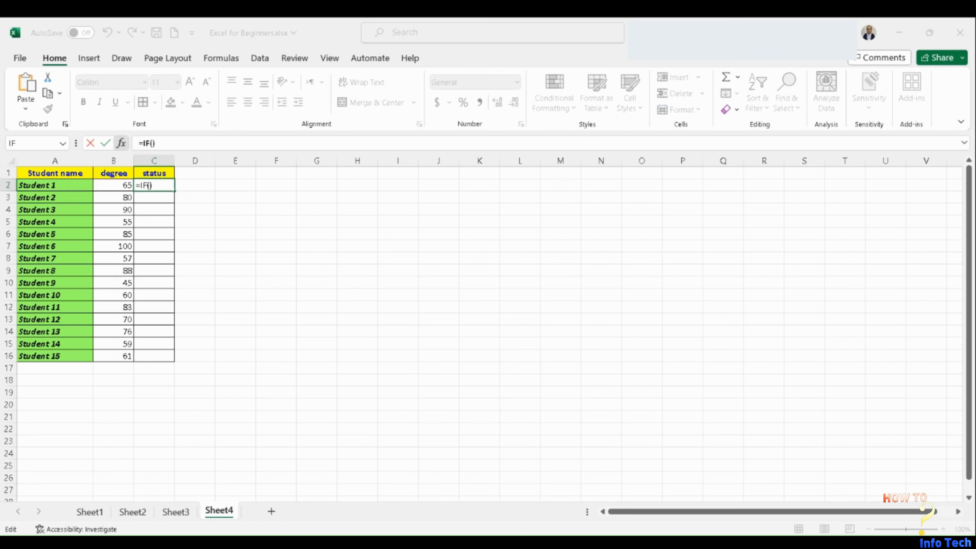
type("B2>")
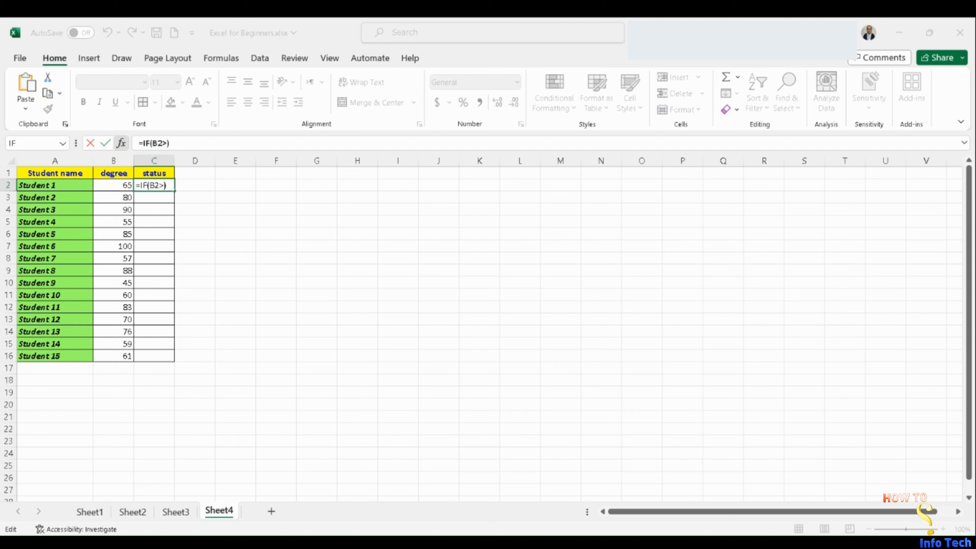
type("60")
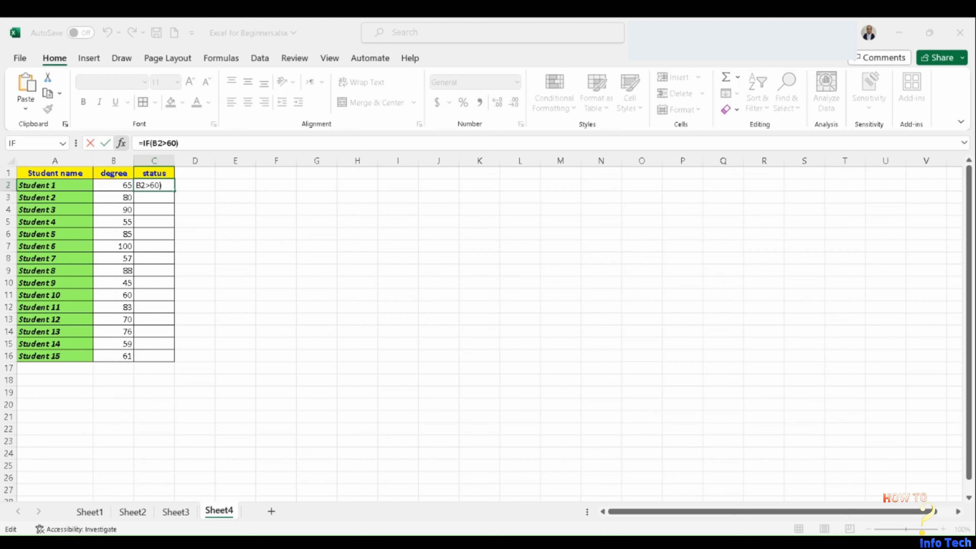
type(",pass")
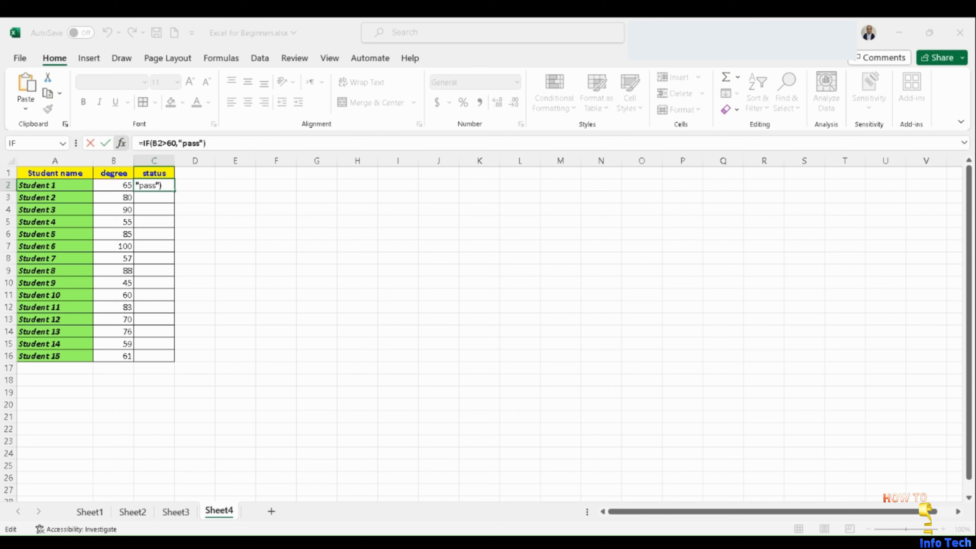
type(",fail")
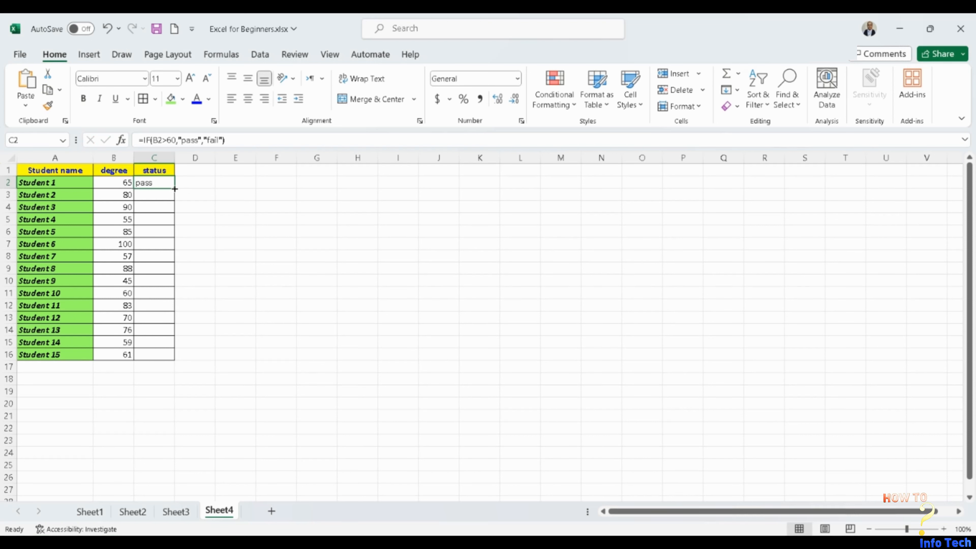
left_click_drag(176, 188, 175, 358)
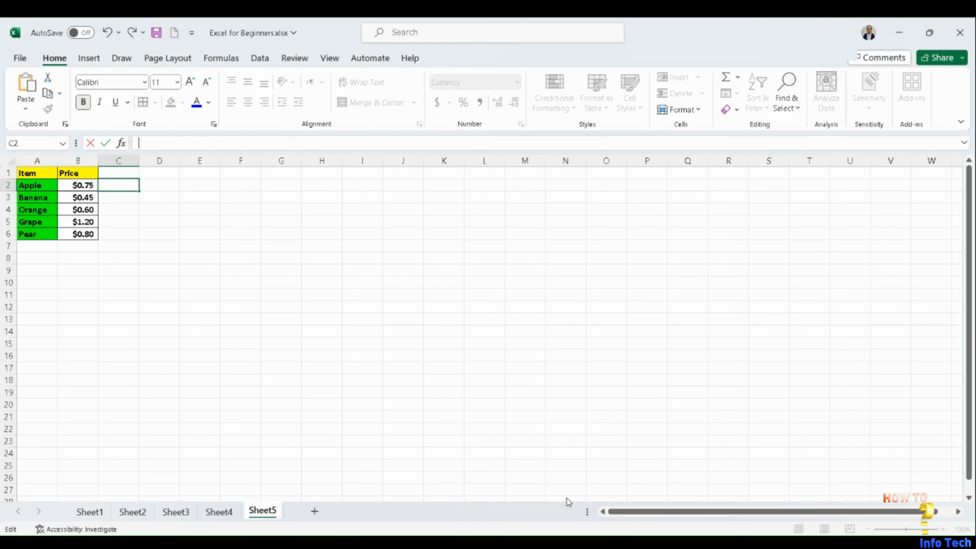
- Enter the formula =VLOOKUP("Orange", A2:B6, 2, FALSE) in cell C2 beside the price table
left_click(123, 145)
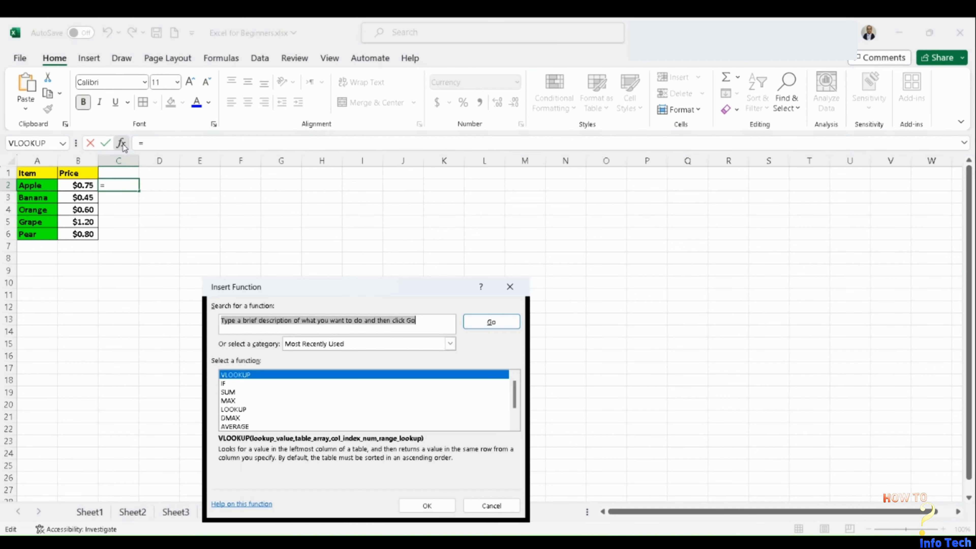
double_click(242, 375)
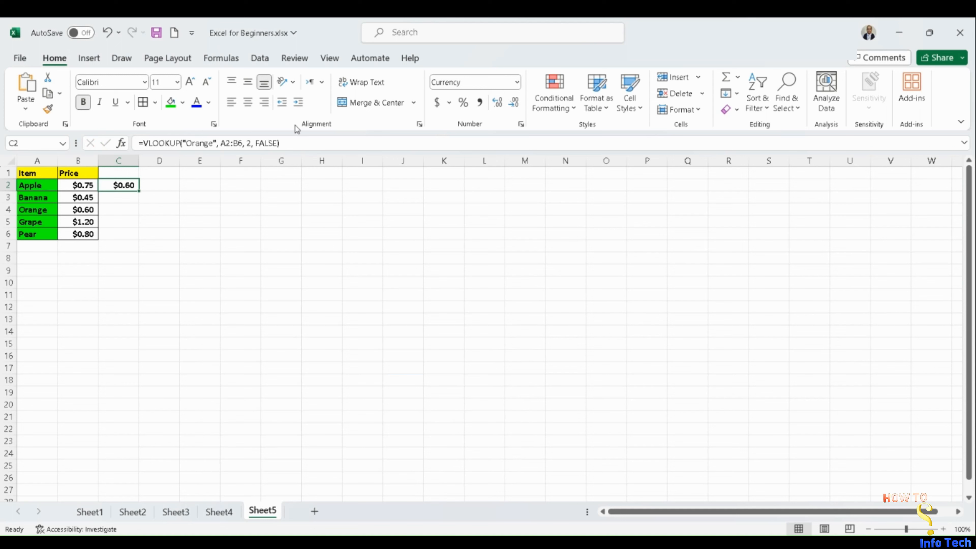
left_click(294, 143)
left_click_drag(235, 145, 133, 148)
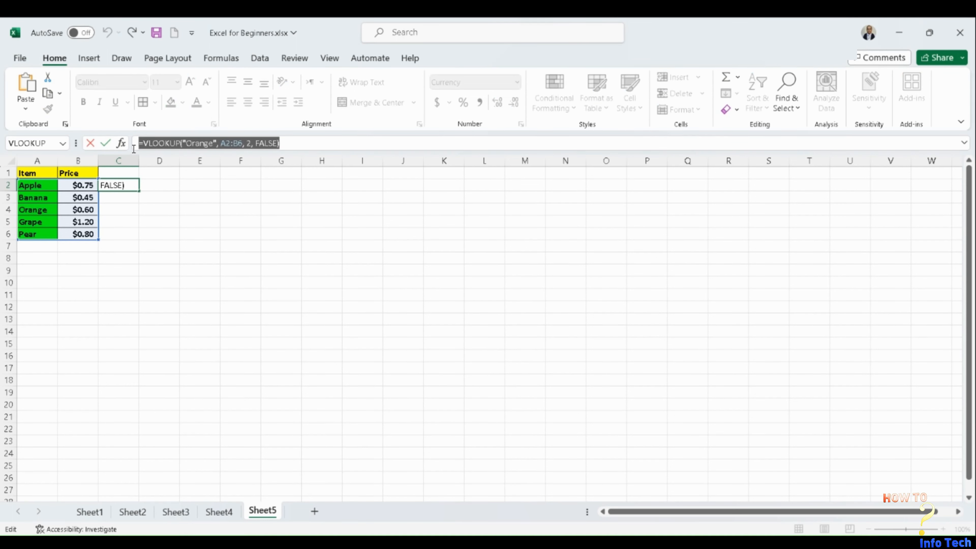
type("=VLOOKUP(\"Orange\", A2:B6, 2, FALSE)")
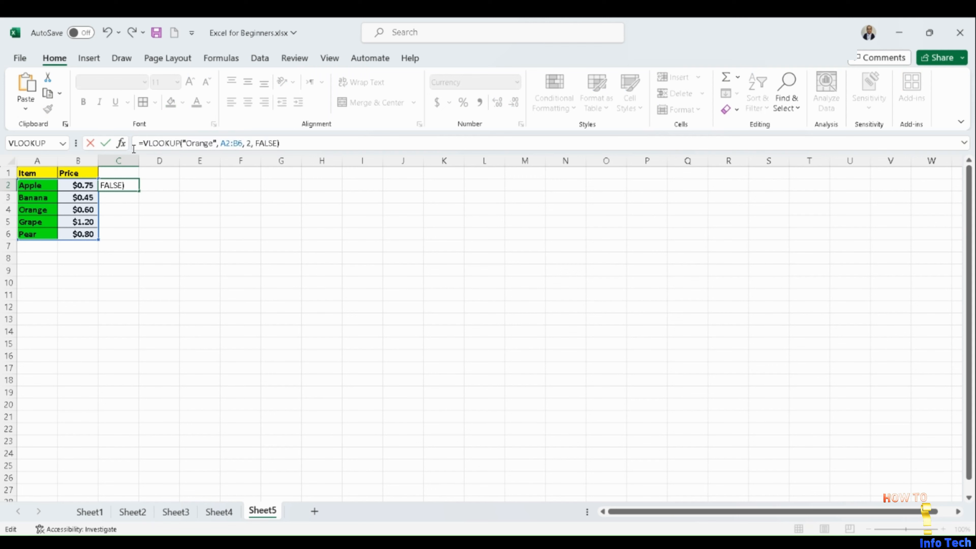
left_click(164, 185)
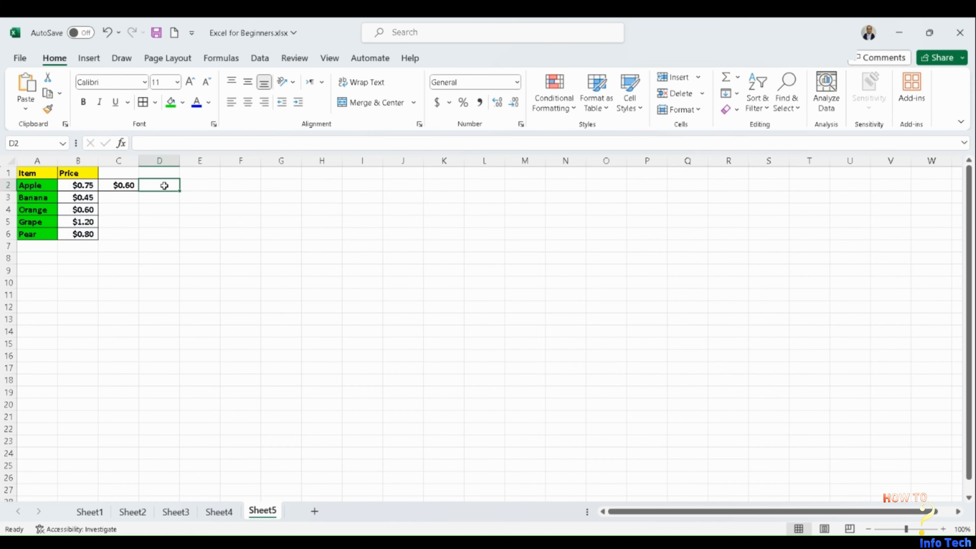
left_click(122, 186)
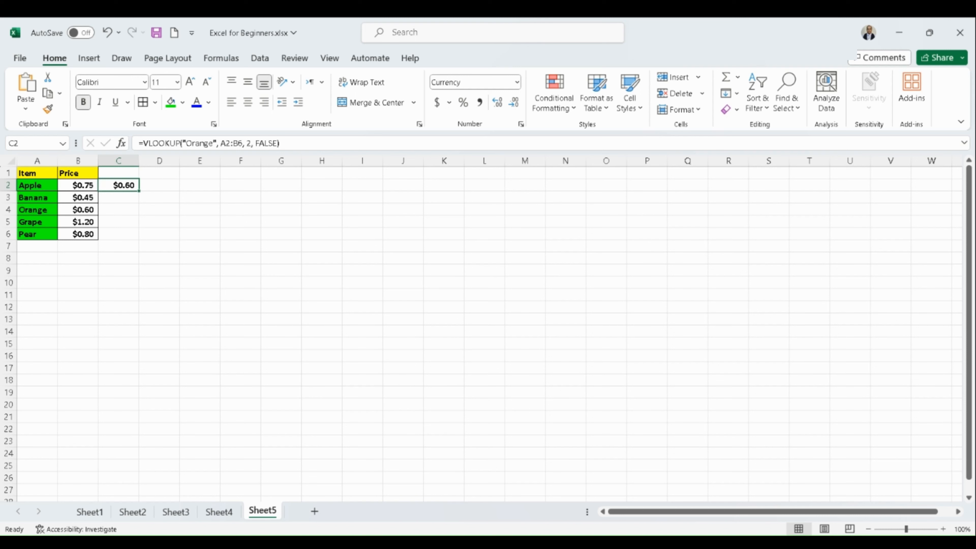
left_click(755, 542)
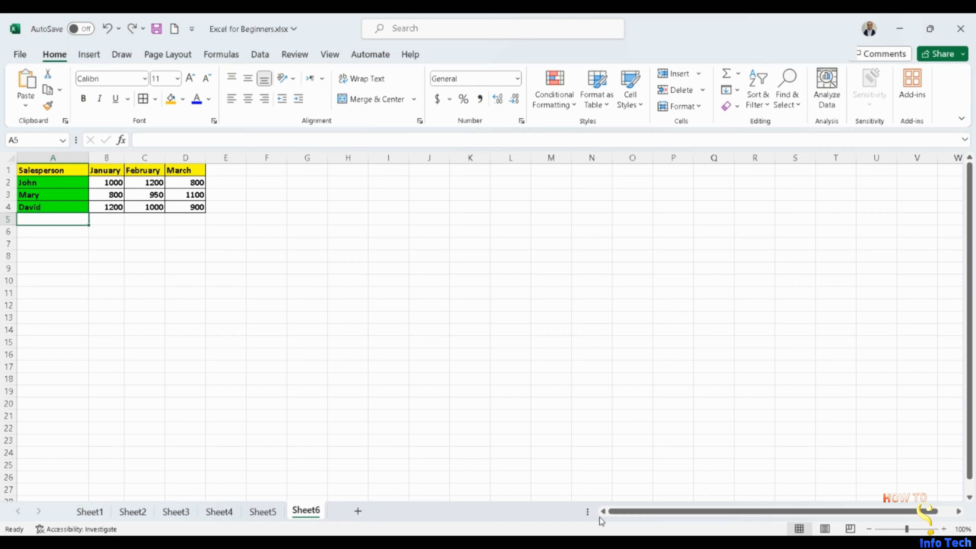
- Enter the formula =CONCATENATE("Total for ", A2) in cell A5 below the salesperson names
type("=")
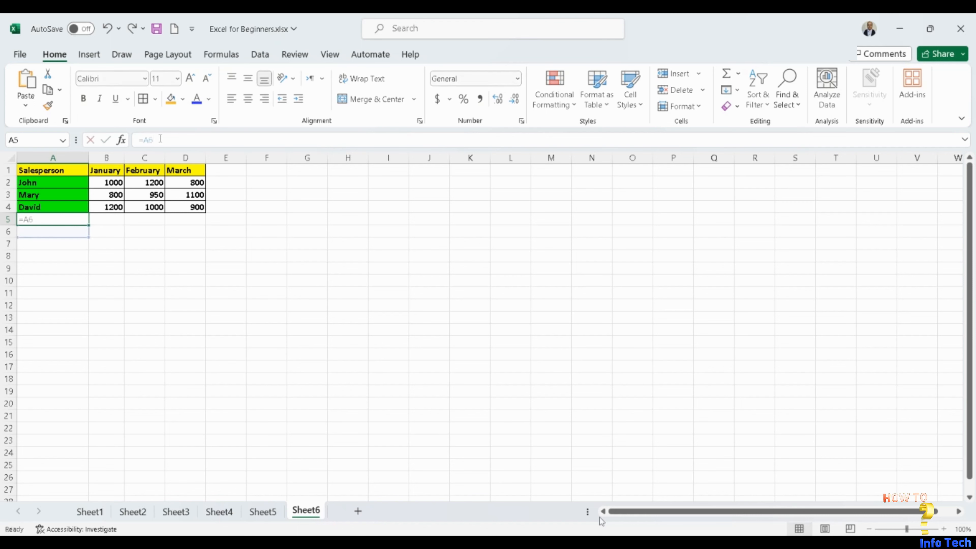
key("BackSpace")
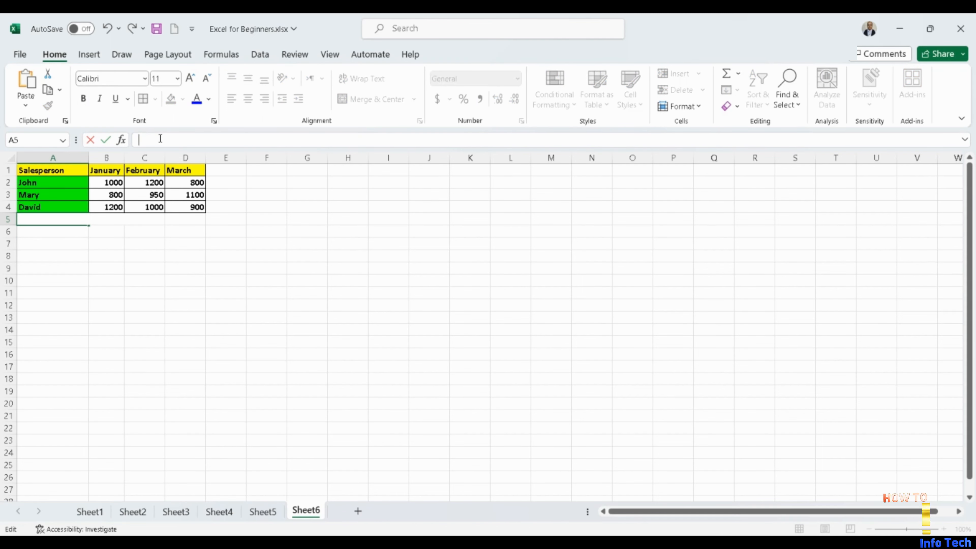
type("=CONCATENATE(\"Total for \", A2)")
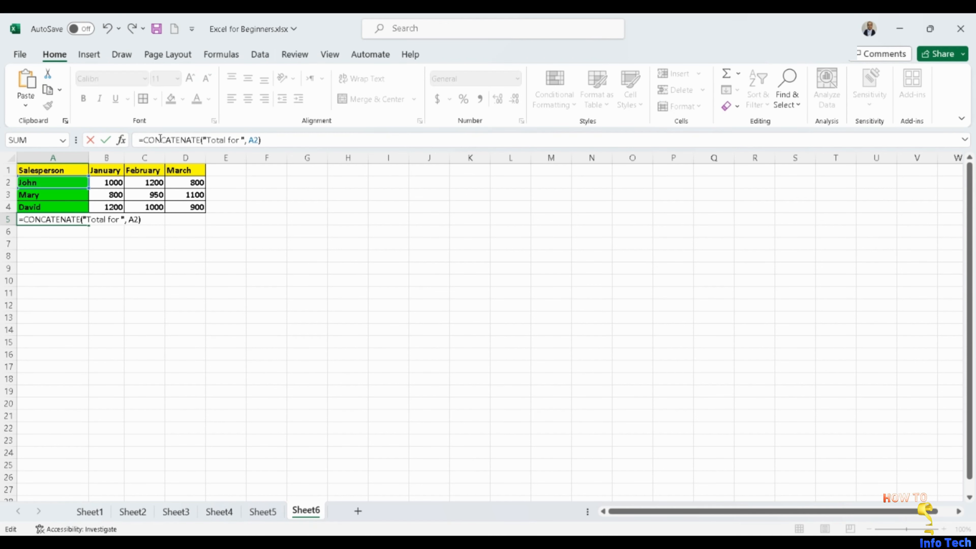
left_click(156, 235)
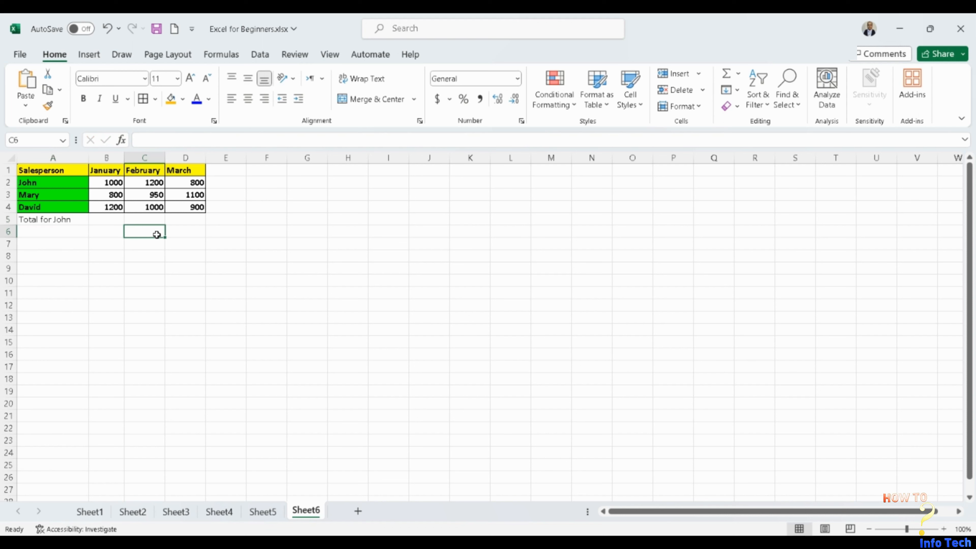
- Insert a SUM function in cell B5 that adds the first salesperson's monthly sales in B2:D2
left_click(74, 220)
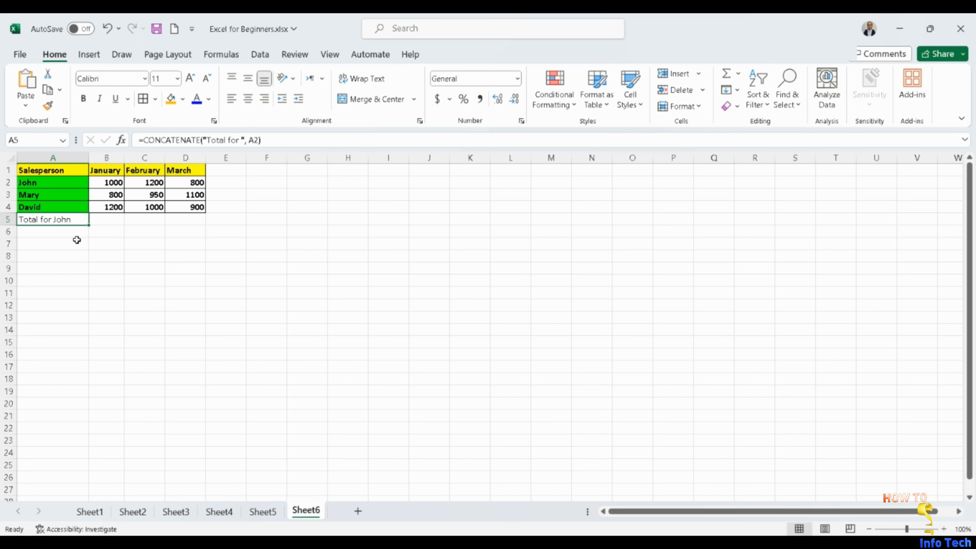
left_click(106, 219)
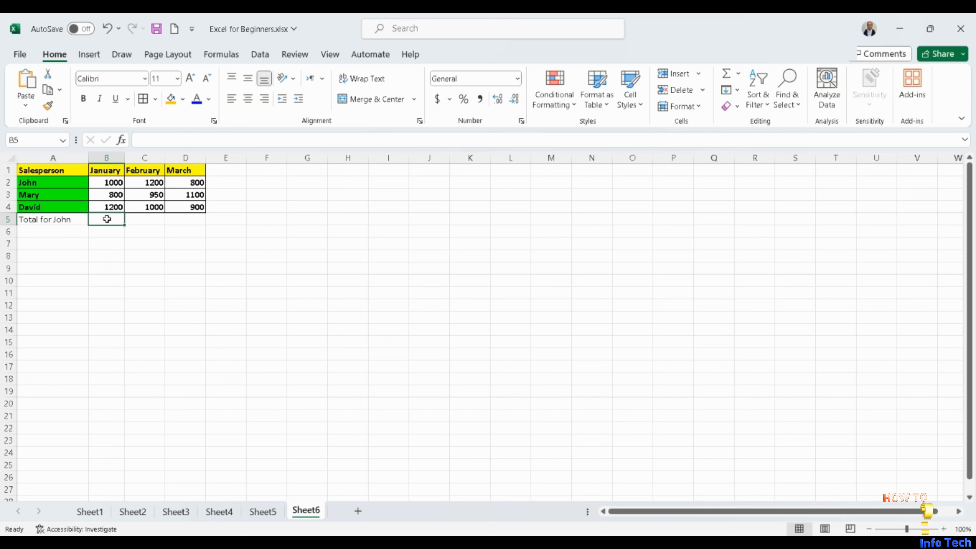
left_click(121, 140)
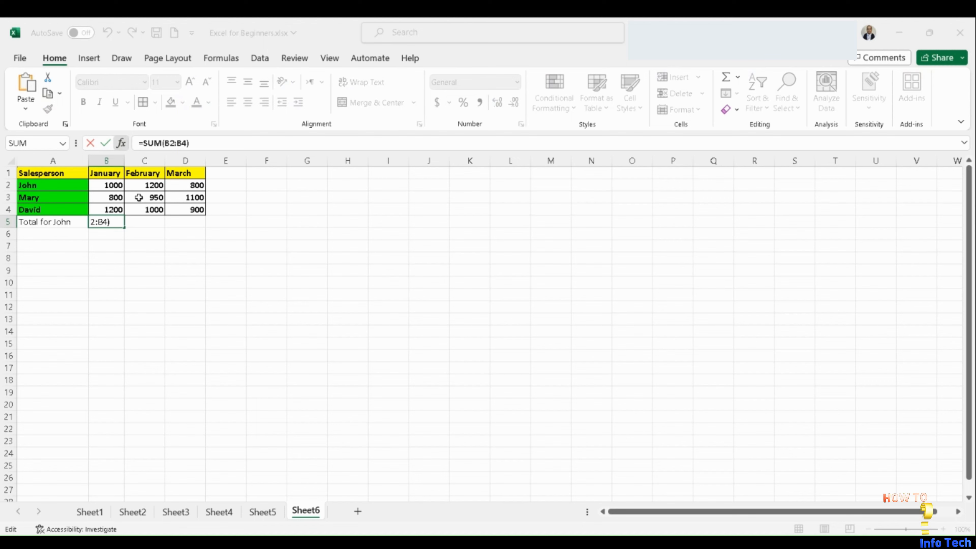
left_click(112, 184)
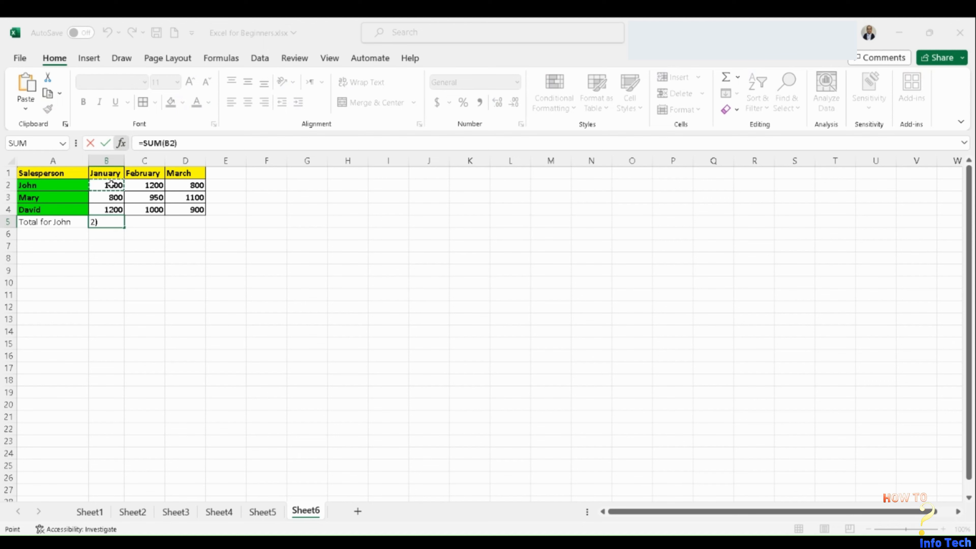
left_click_drag(111, 184, 179, 184)
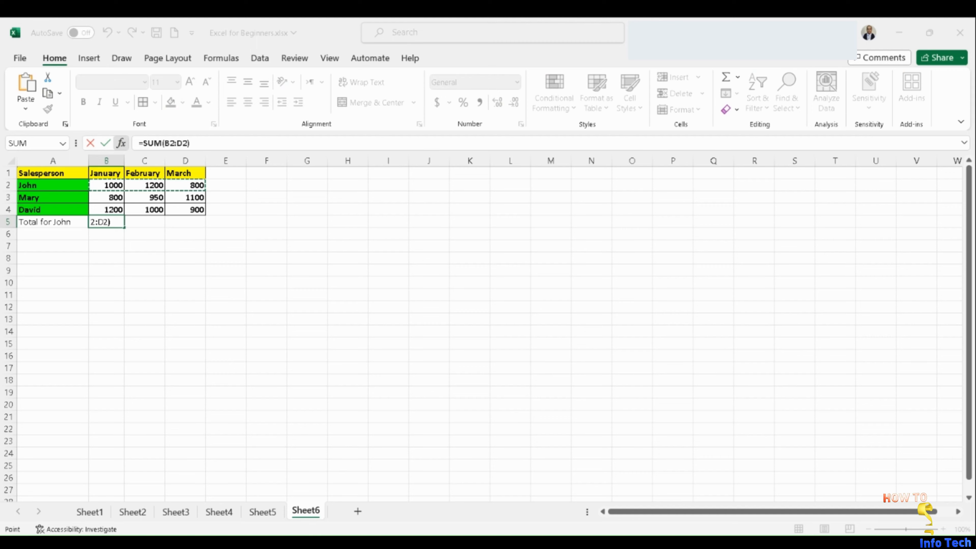
key("ctrl+Return")
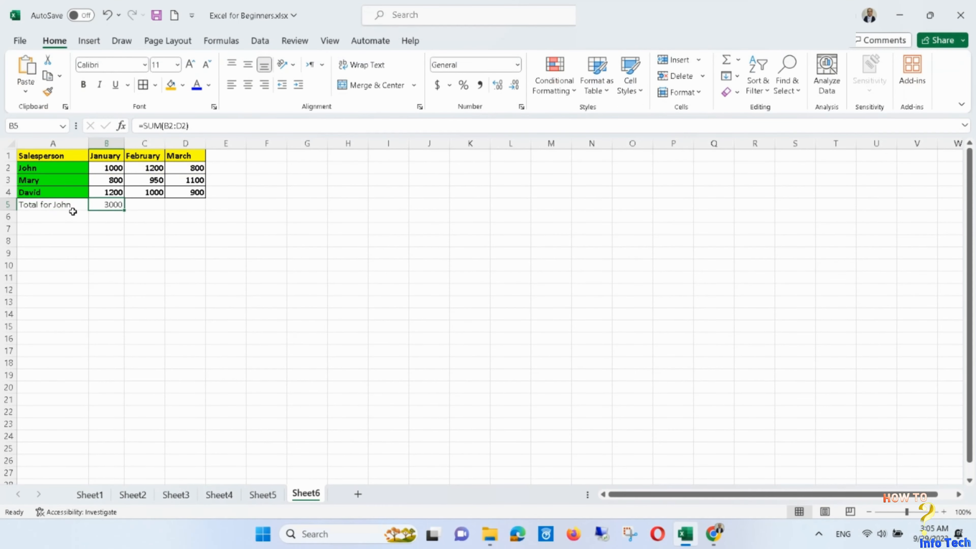
- Fill the CONCATENATE label in A5 and the SUM formula in B5 down to row 7
left_click(75, 220)
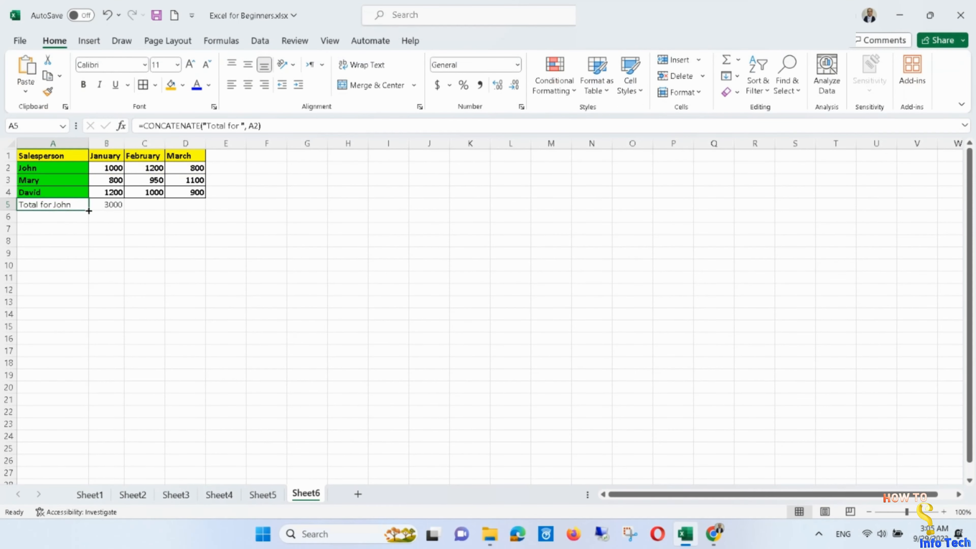
left_click_drag(88, 210, 88, 234)
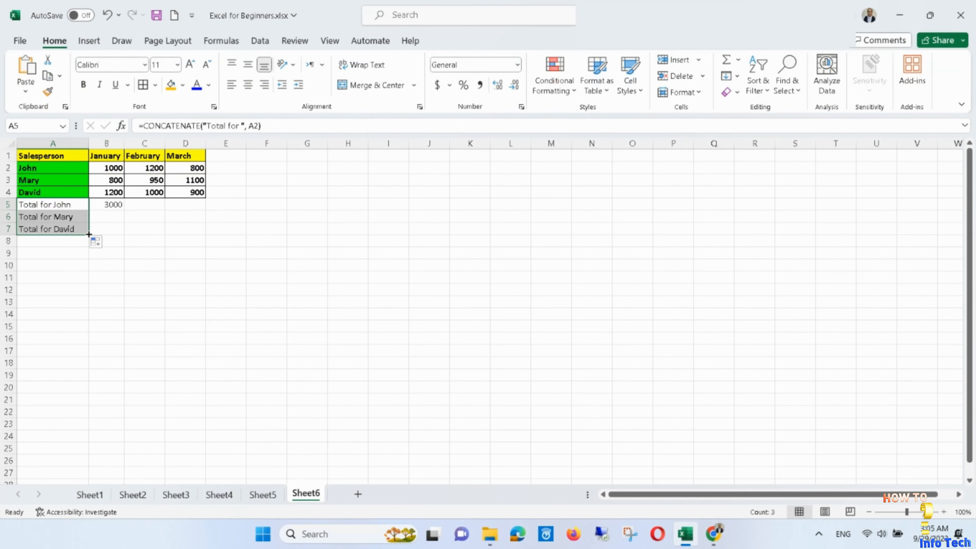
left_click(110, 207)
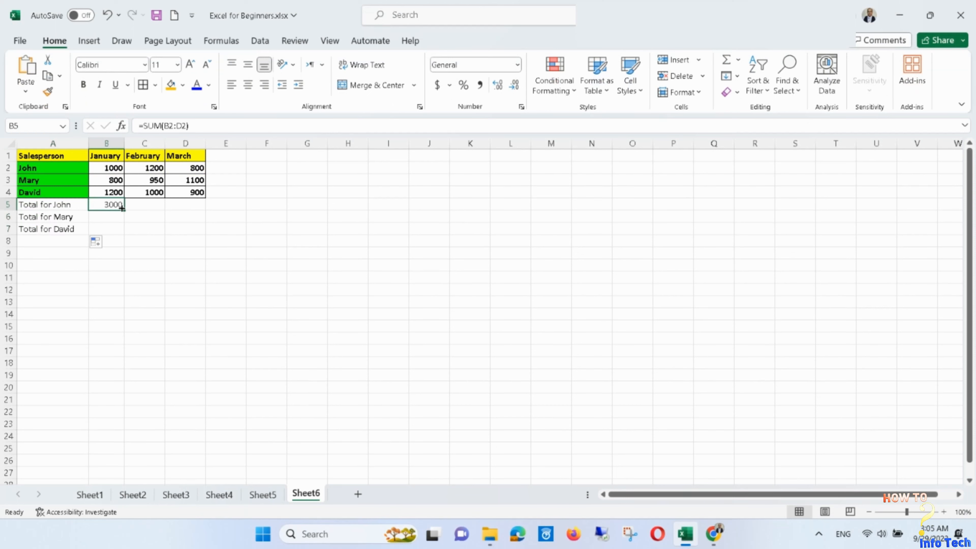
left_click_drag(121, 208, 123, 236)
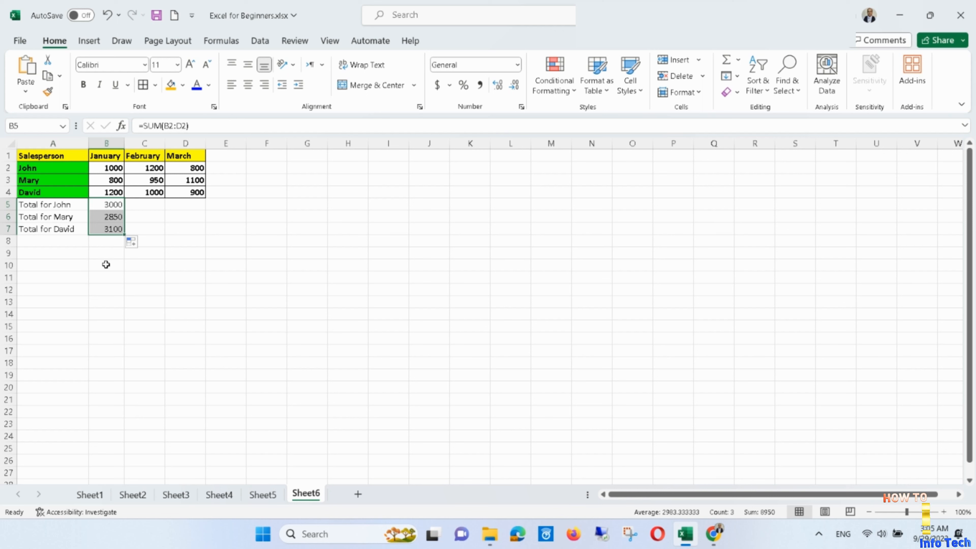
- Apply all borders and bold italic formatting to the totals in A5:B7
left_click(25, 206)
left_click_drag(25, 207, 99, 228)
left_click(154, 87)
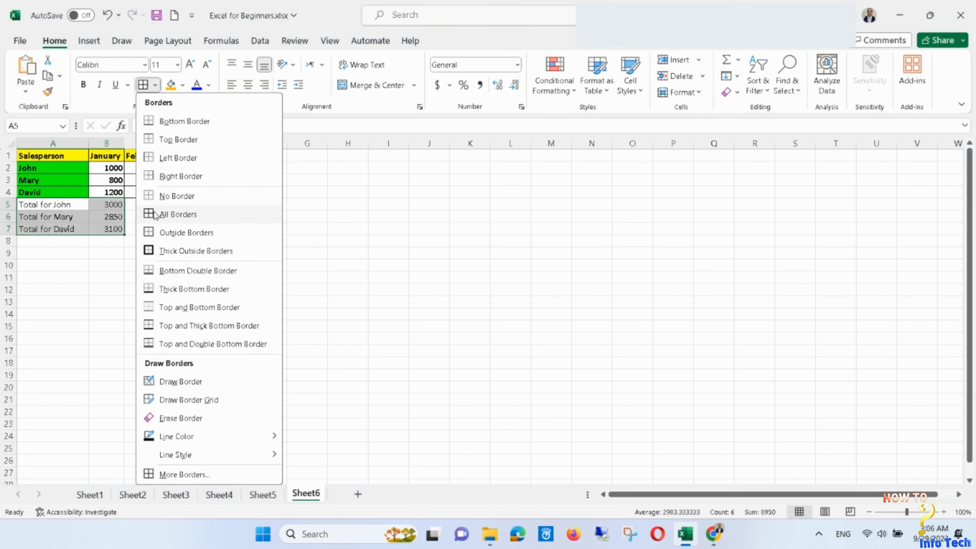
left_click(153, 214)
left_click(83, 84)
left_click(100, 86)
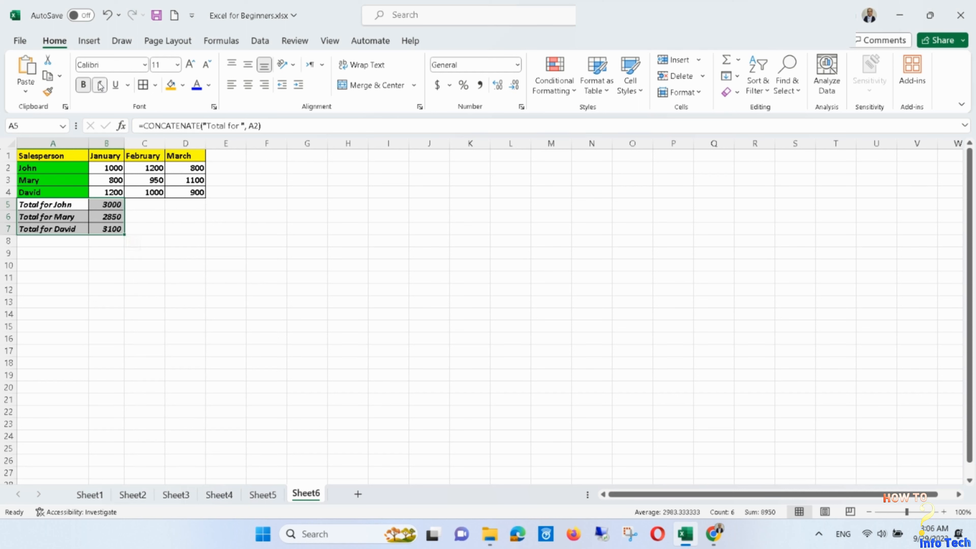
- Fill the total labels in A5:A7 with standard red and the amounts in B5:B7 with standard orange
left_click_drag(48, 203, 48, 228)
left_click(182, 85)
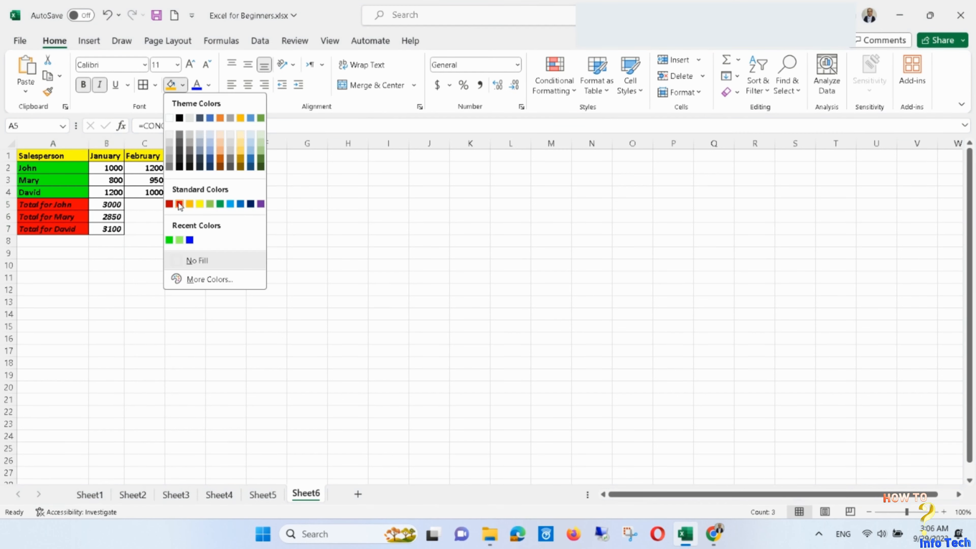
left_click(180, 203)
left_click_drag(107, 204, 107, 229)
left_click(182, 85)
left_click(189, 203)
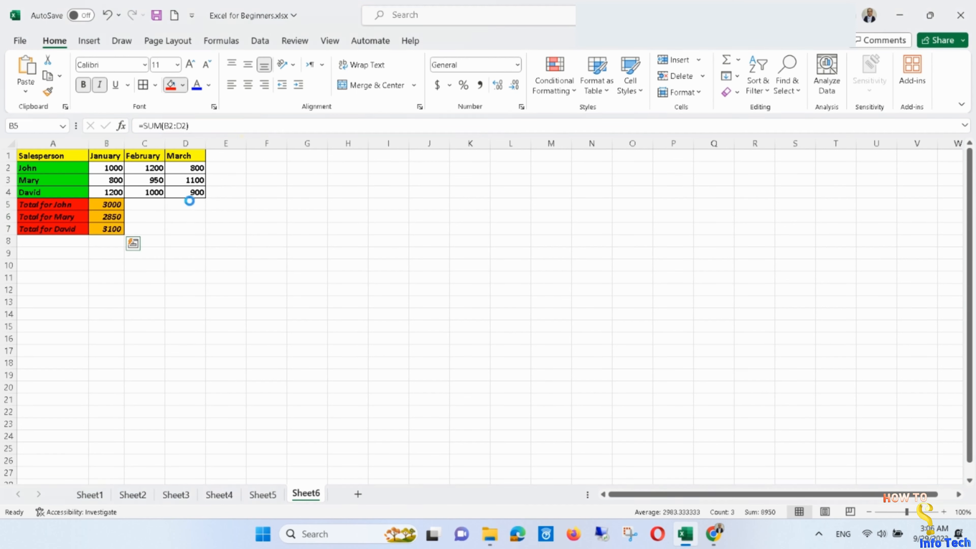
left_click(67, 256)
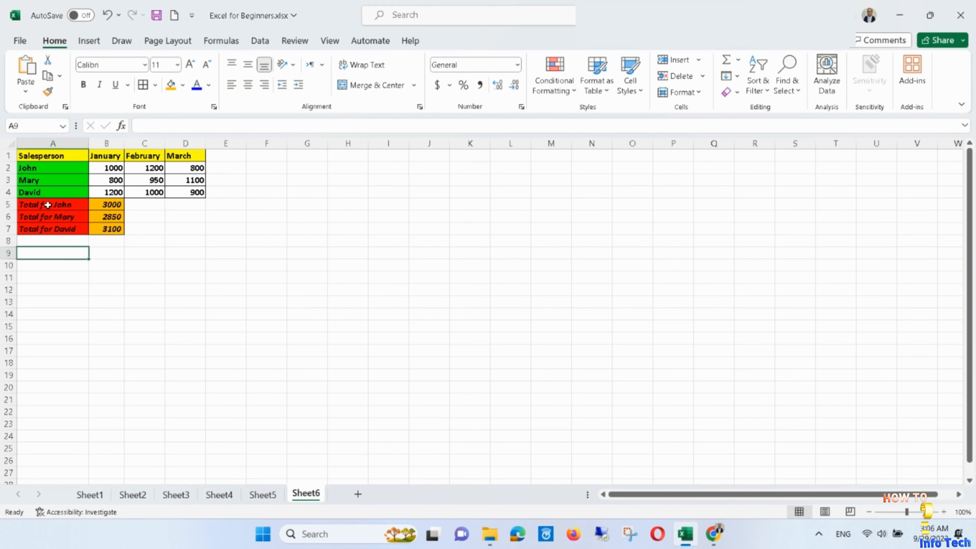
- Insert a 3-D clustered column chart from the totals in A5:B7
left_click_drag(48, 206, 96, 226)
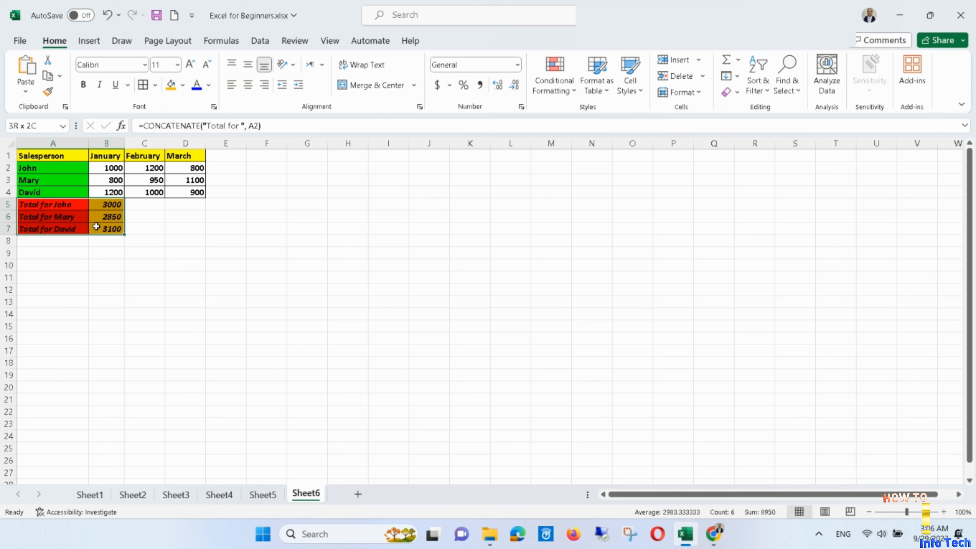
left_click_drag(96, 227, 96, 227)
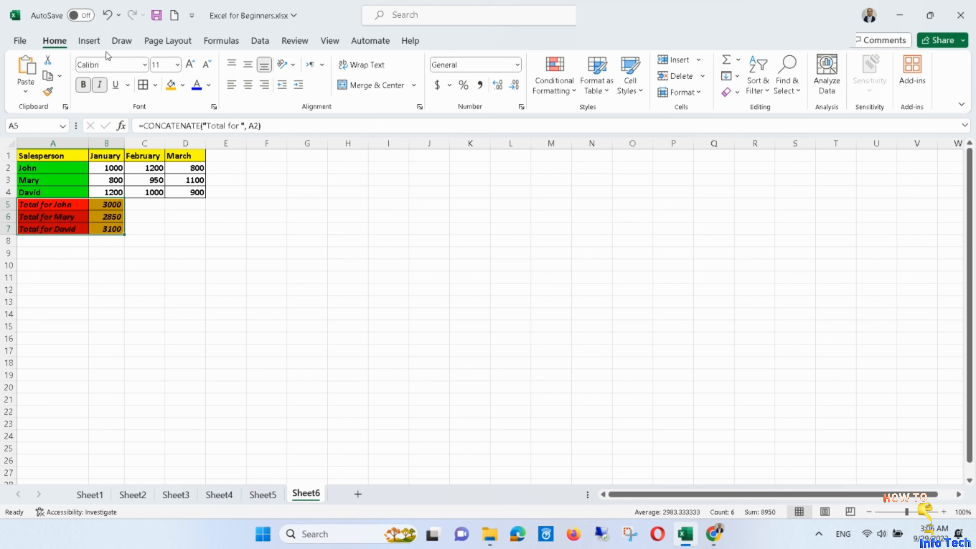
left_click(94, 42)
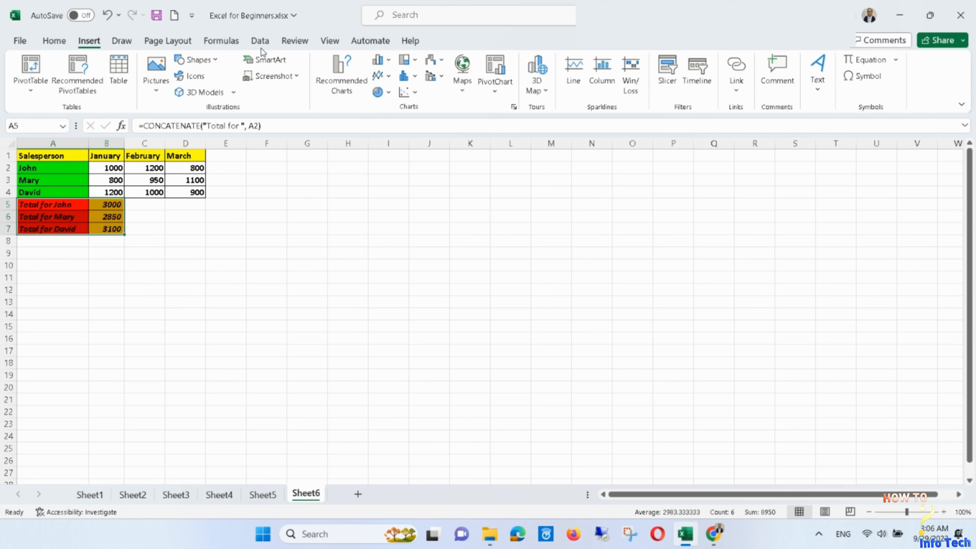
left_click(387, 61)
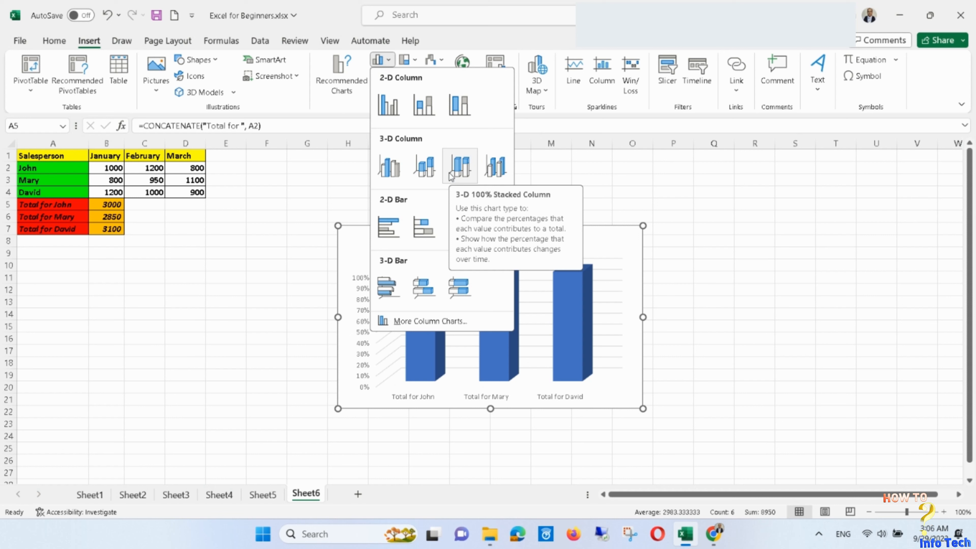
left_click(390, 166)
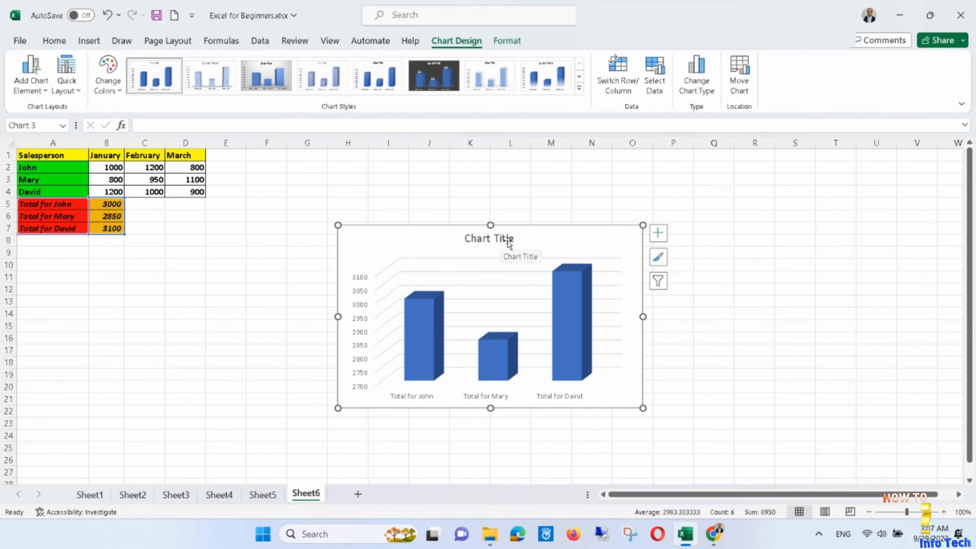
- Replace the column chart's title with "Sales Chart"
left_click(517, 240)
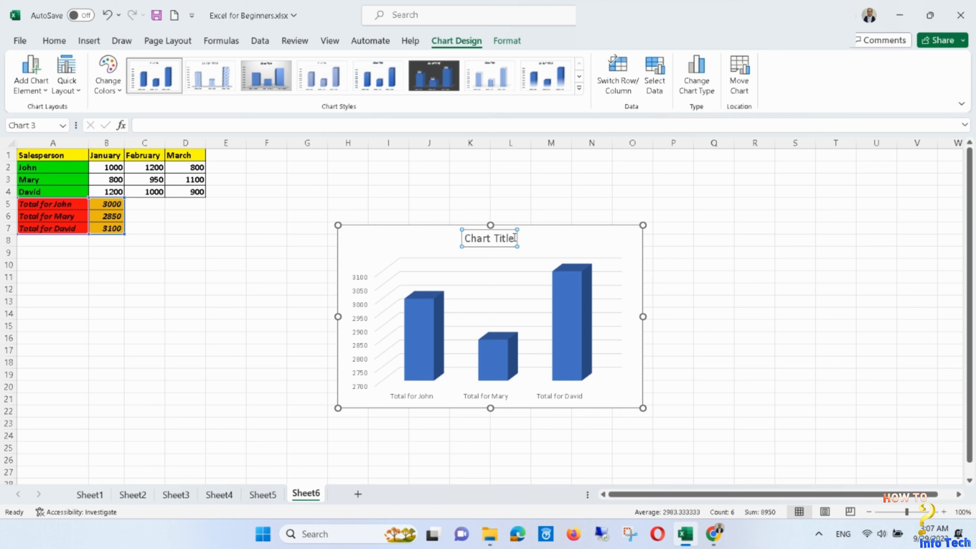
double_click(493, 238)
left_click_drag(493, 239, 470, 239)
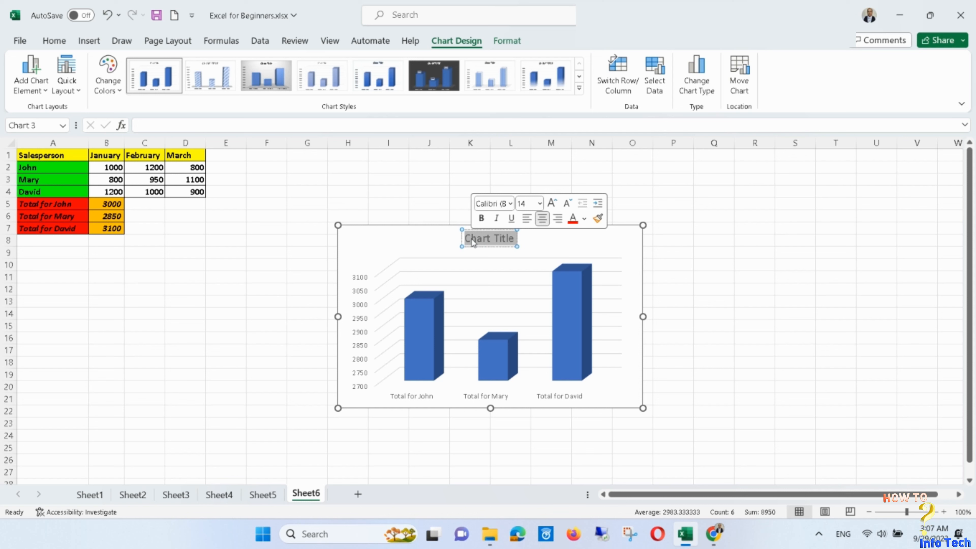
type("Sa")
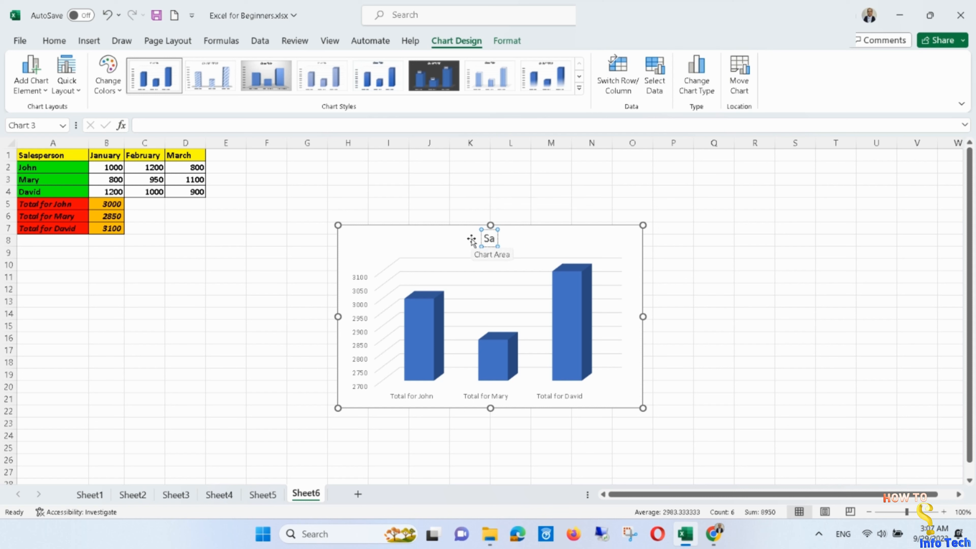
type("les")
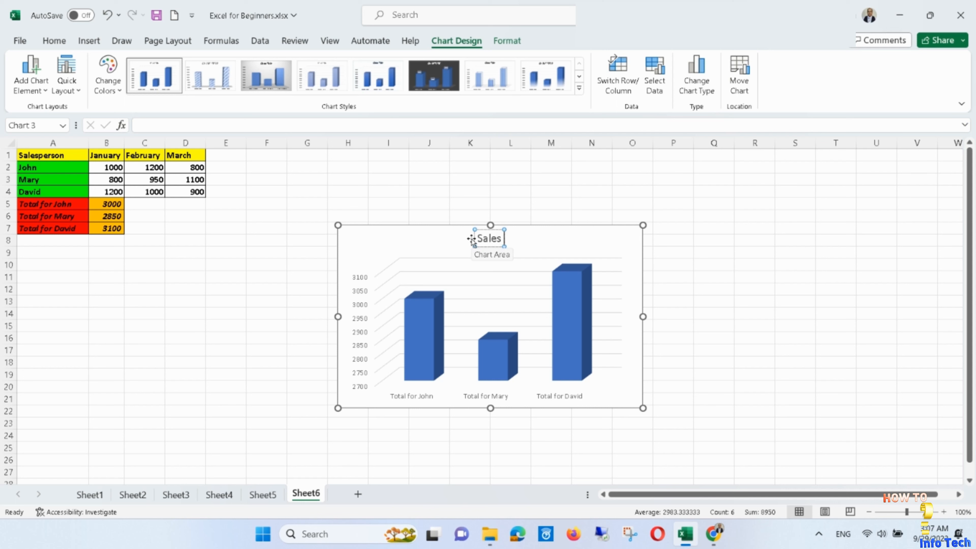
type(" C")
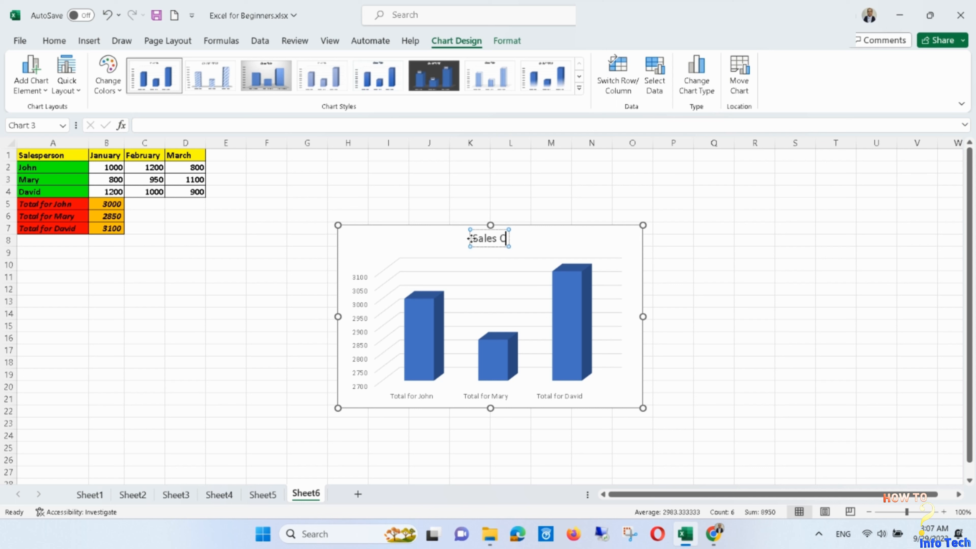
type("hart")
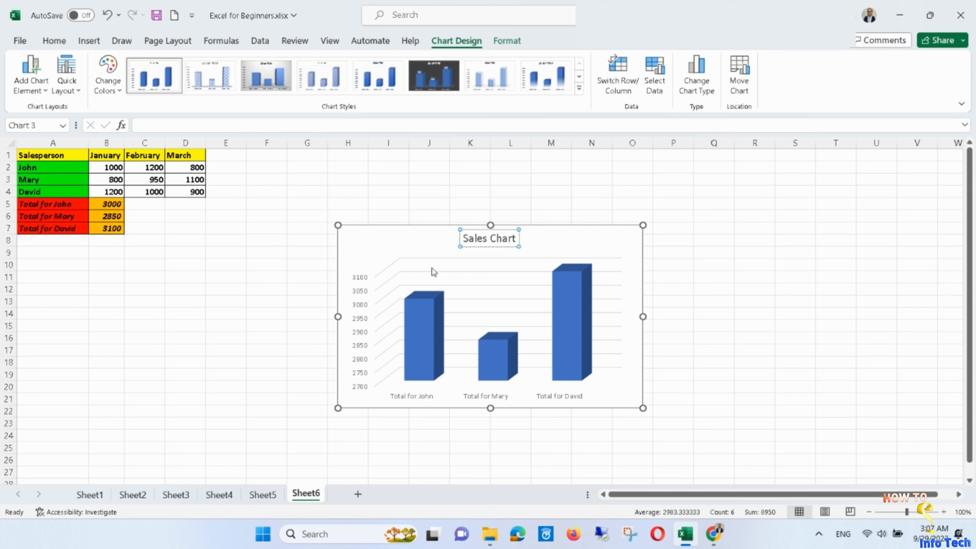
left_click(466, 272)
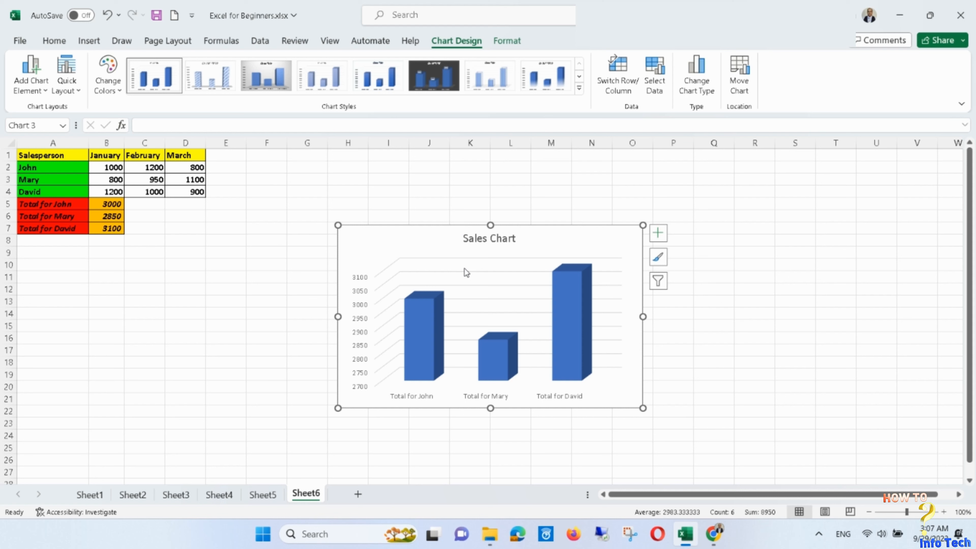
mouse_move(719, 533)
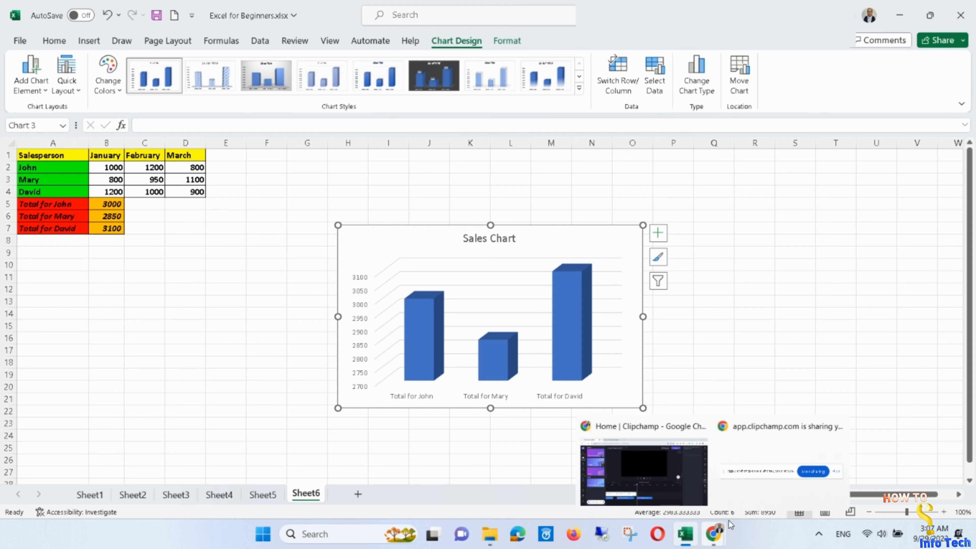
left_click(766, 486)
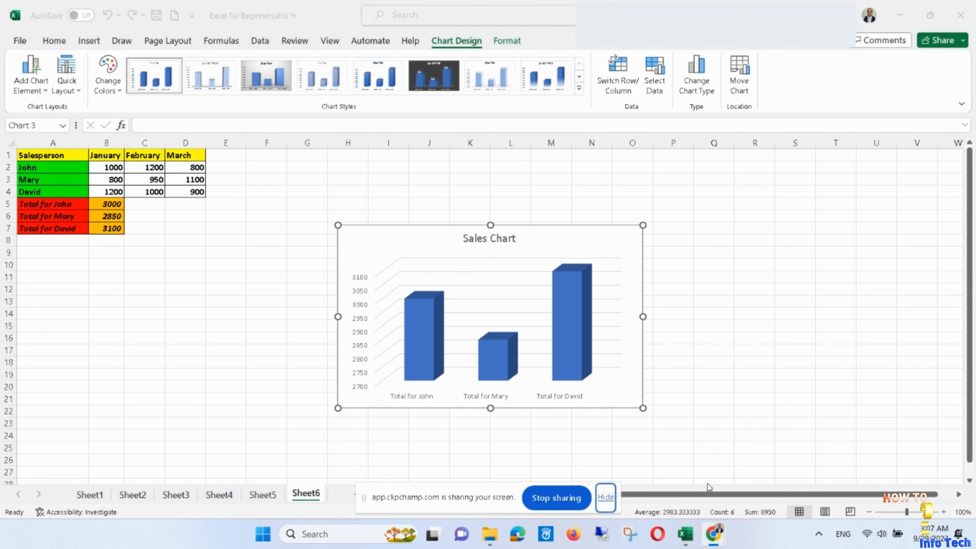